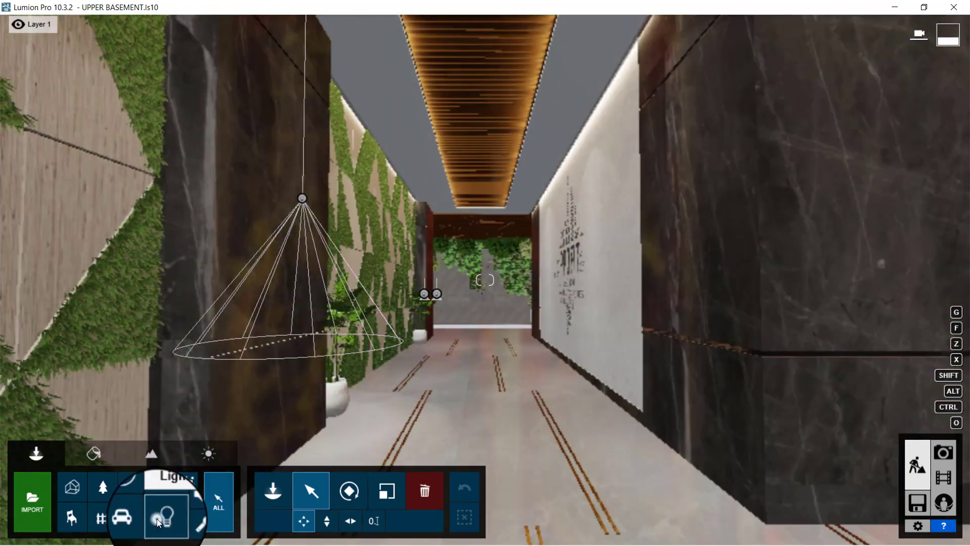
# Show the light objects and examine the lighting along the corridor's ceiling and walls.
pyautogui.click(157, 518)
pyautogui.moveTo(426, 359); pyautogui.dragTo(427, 187, button='right')
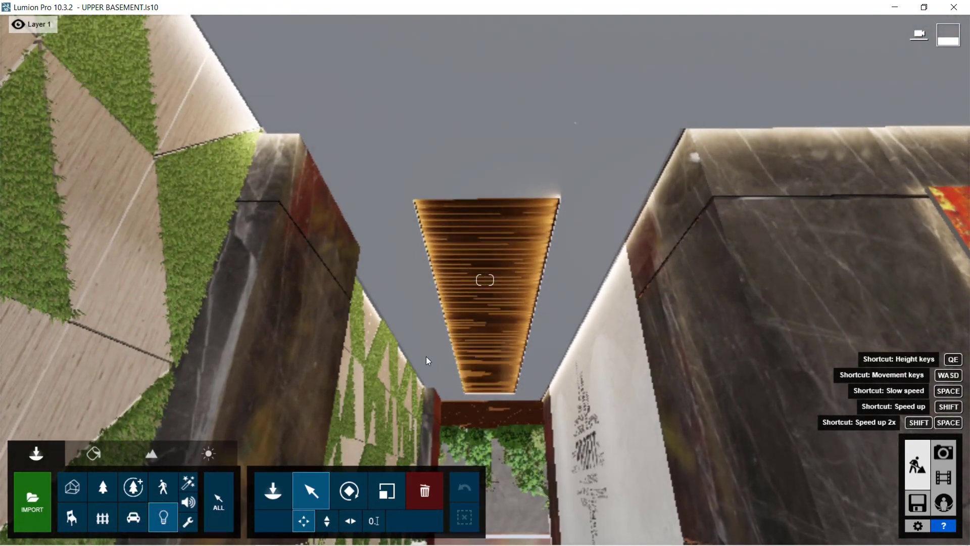
pyautogui.moveTo(215, 187); pyautogui.dragTo(215, 140, button='right')
pyautogui.moveTo(377, 313); pyautogui.dragTo(83, 419, button='right')
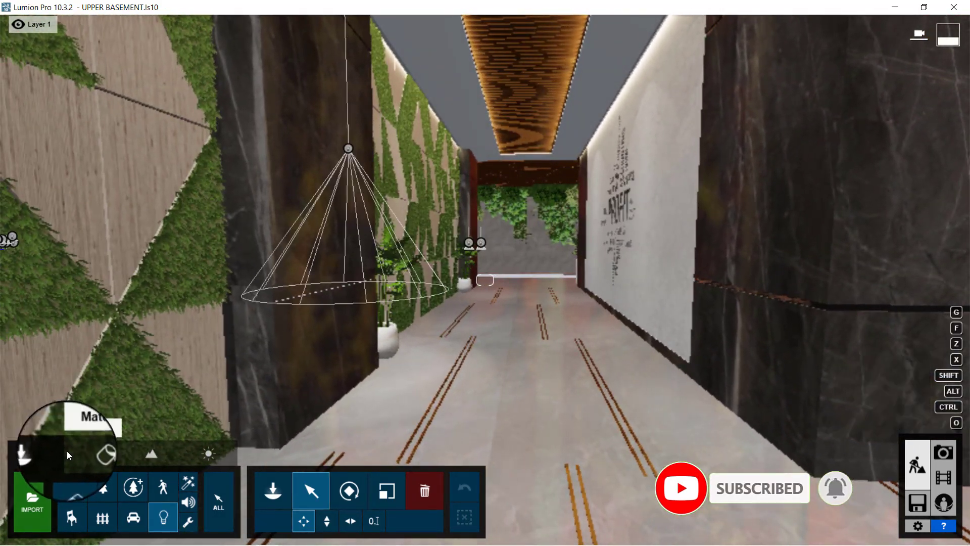
# Examine the material settings of the corridor's floor and the dark marble column in the Material Editor.
pyautogui.click(94, 453)
pyautogui.press('w')
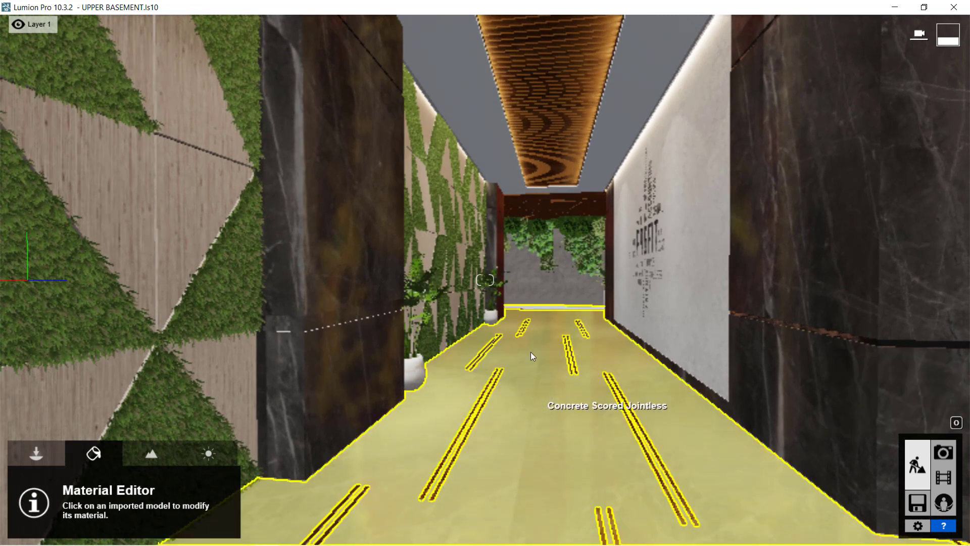
pyautogui.click(469, 343)
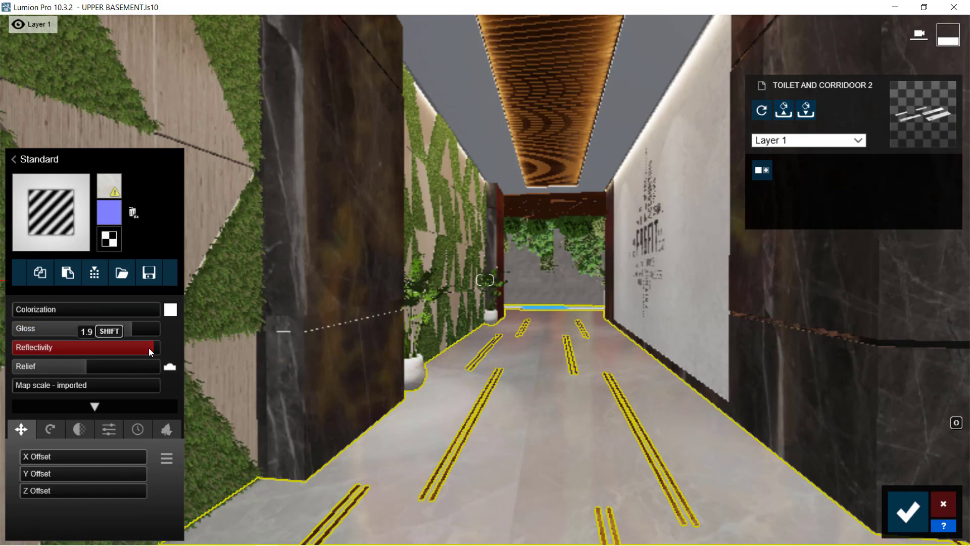
pyautogui.press('d')
pyautogui.moveTo(145, 356); pyautogui.dragTo(66, 356, button='right')
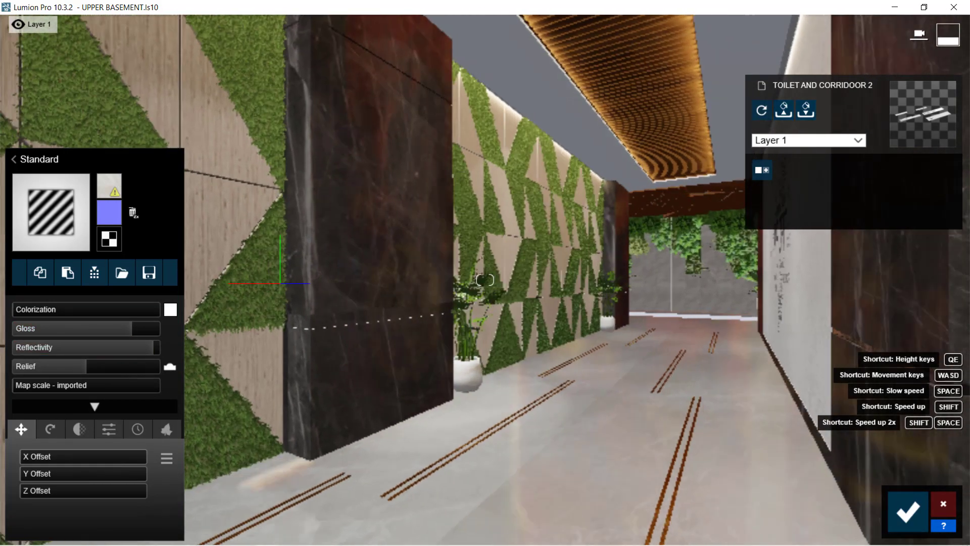
pyautogui.press('w')
pyautogui.moveTo(485, 307); pyautogui.dragTo(404, 307, button='right')
pyautogui.click(403, 277)
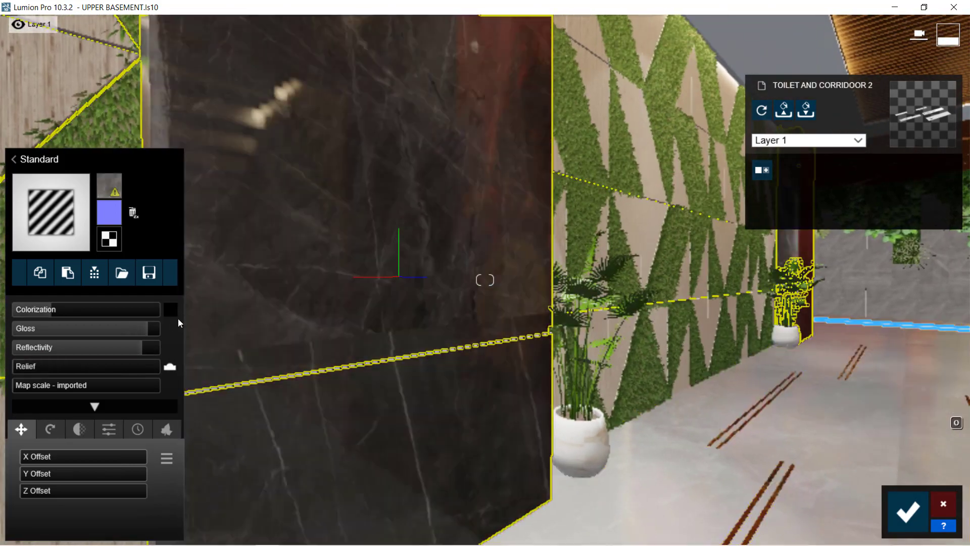
# Examine the grass wall panels' material and its 3D Grass category in the material library.
pyautogui.press('a')
pyautogui.press('s')
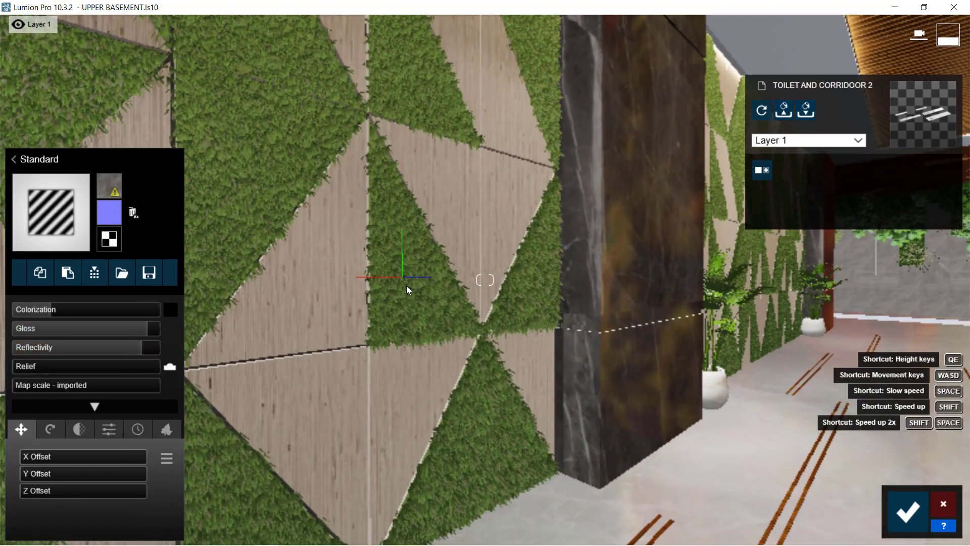
pyautogui.click(406, 286)
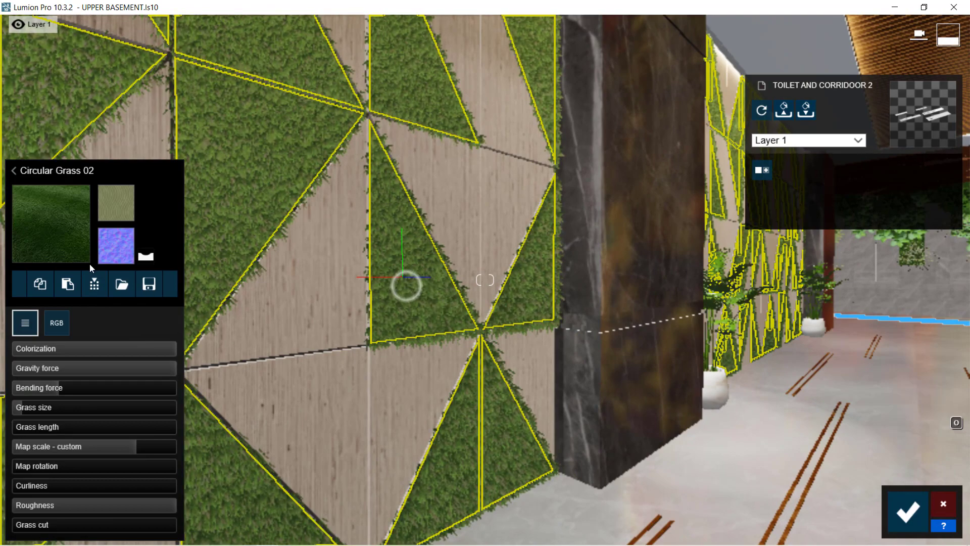
pyautogui.click(90, 264)
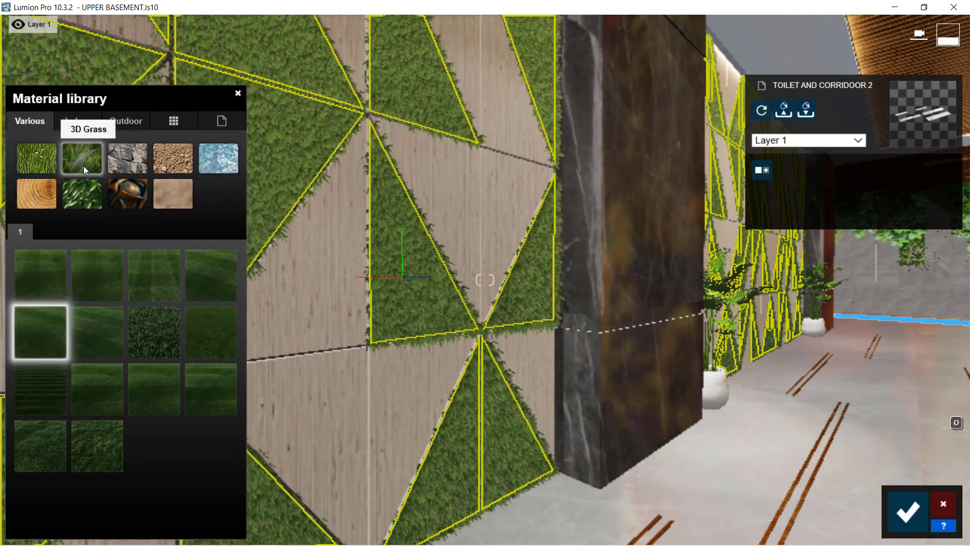
pyautogui.click(333, 159)
# Examine the materials of the lettered wall graphic and the concrete wall beside it.
pyautogui.moveTo(333, 158); pyautogui.dragTo(515, 159, button='right')
pyautogui.press('w')
pyautogui.click(621, 275)
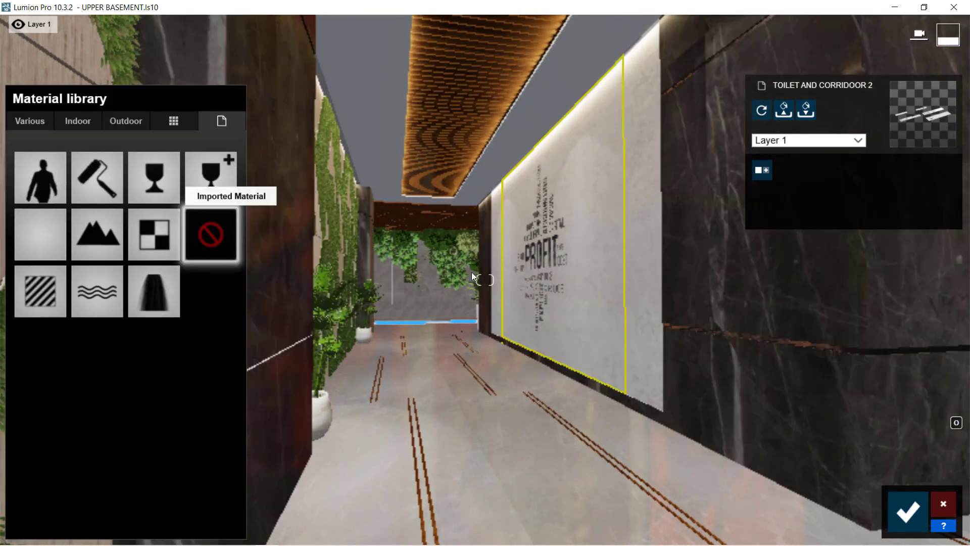
pyautogui.click(647, 308)
# Examine the wood veneer material of the slatted ceiling and its source in the material library.
pyautogui.press('w')
pyautogui.moveTo(645, 307); pyautogui.dragTo(438, 181, button='right')
pyautogui.press('w')
pyautogui.press('a')
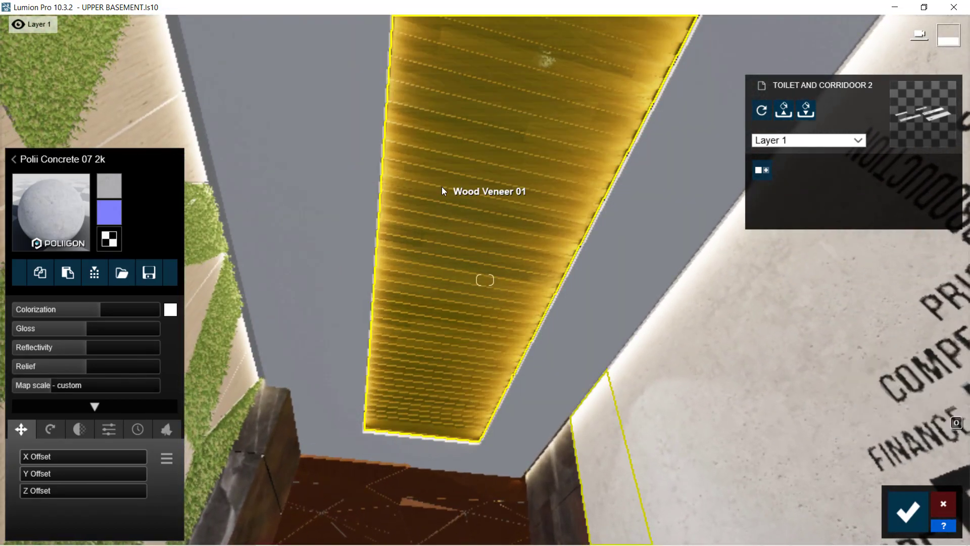
pyautogui.click(442, 187)
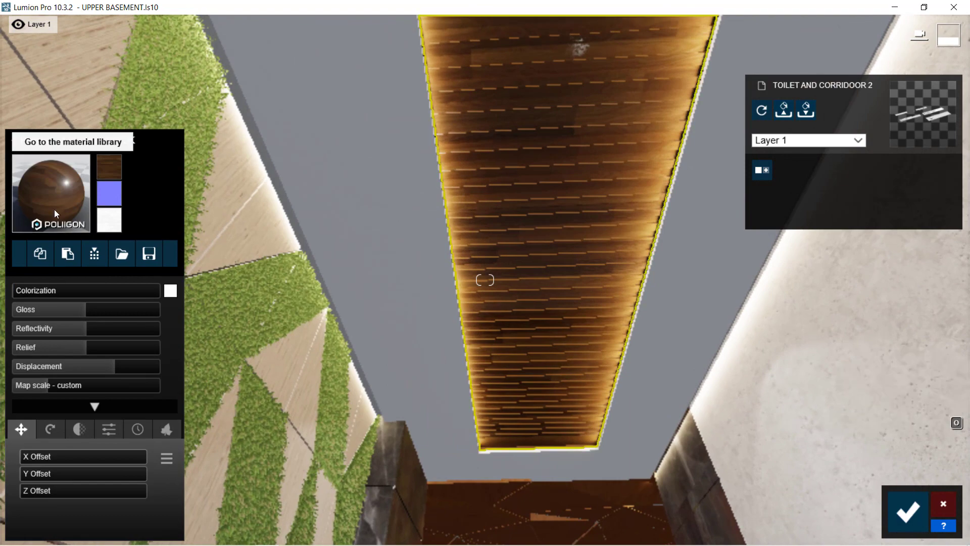
pyautogui.click(53, 219)
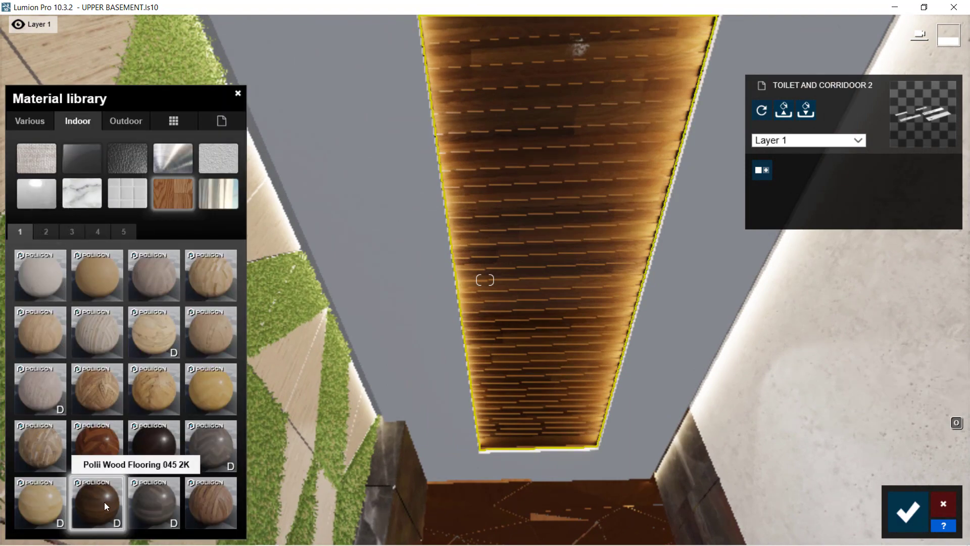
# Examine the materials of the plain ceiling surface and the planted wall at the corridor's end.
pyautogui.press('s')
pyautogui.click(409, 172)
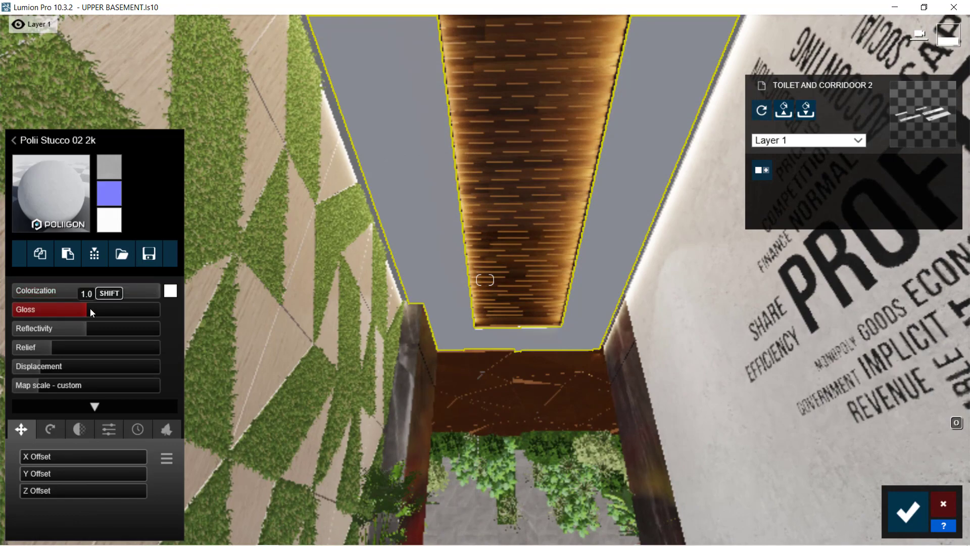
pyautogui.moveTo(339, 242); pyautogui.dragTo(524, 246, button='right')
pyautogui.click(526, 259)
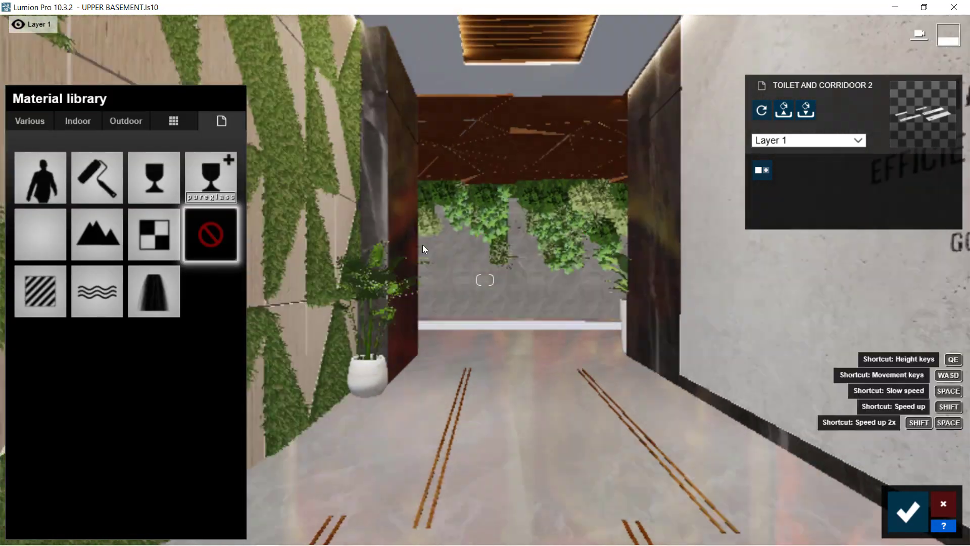
# Frame the corridor from its entrance and save the changes in the Material Editor.
pyautogui.press('s')
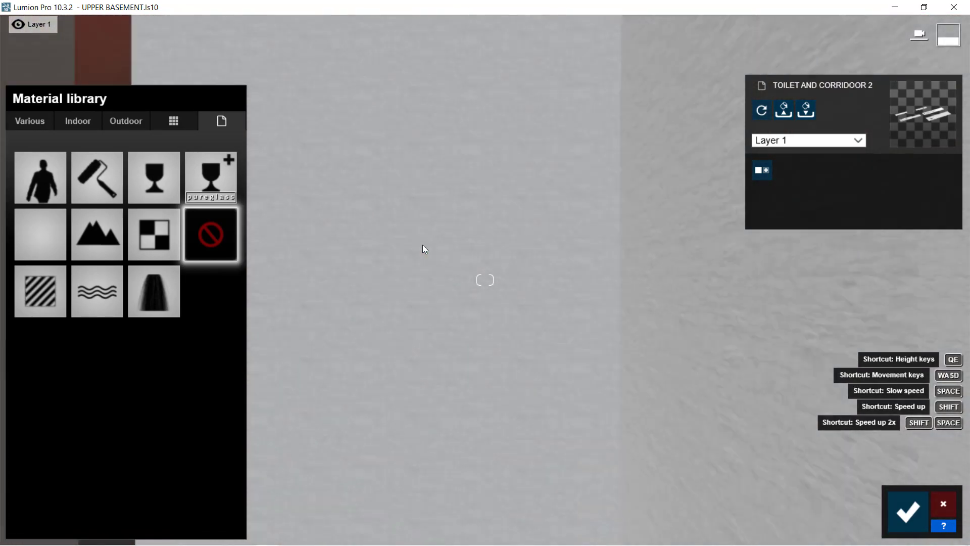
pyautogui.press('w')
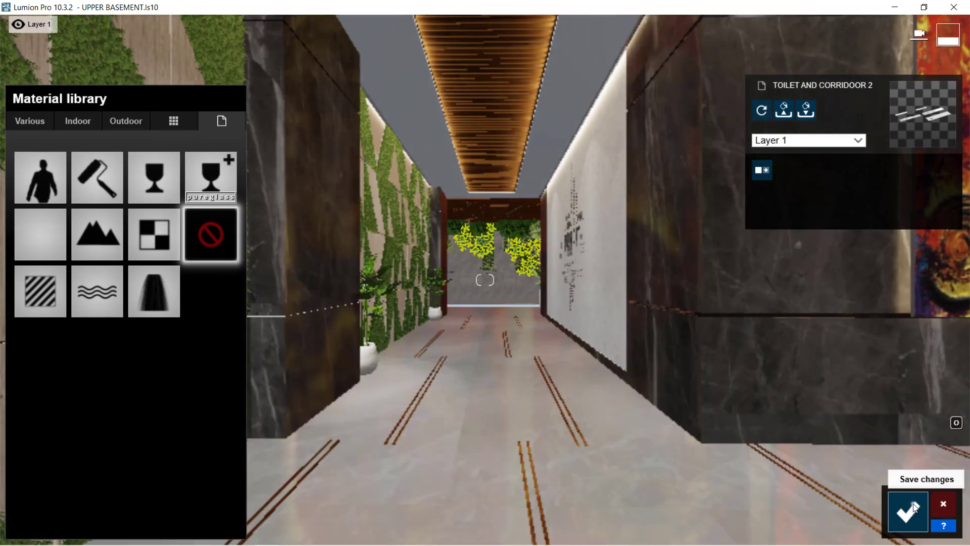
pyautogui.click(909, 511)
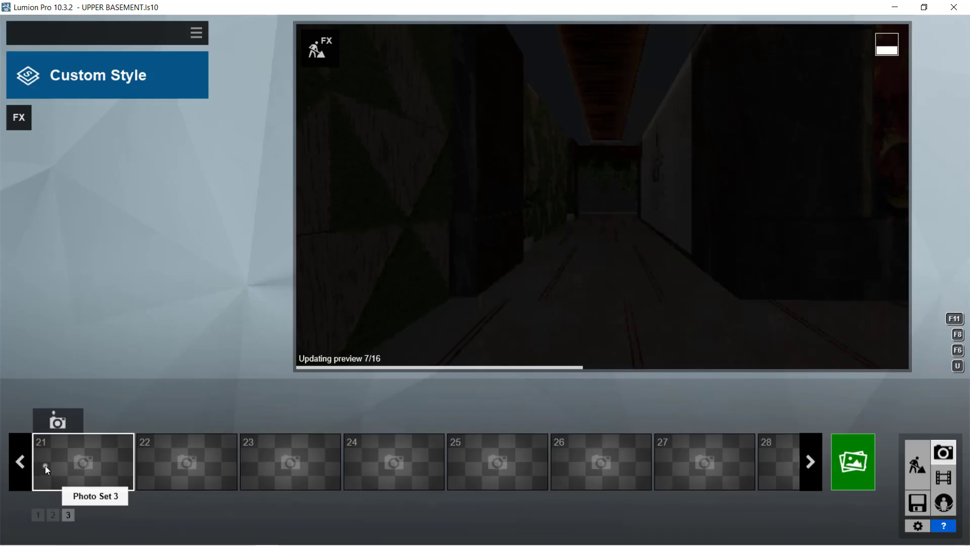
# Store the corridor view in photo slot 21 of Photo Set 3.
pyautogui.click(46, 469)
pyautogui.scroll(-2, 566, 254)
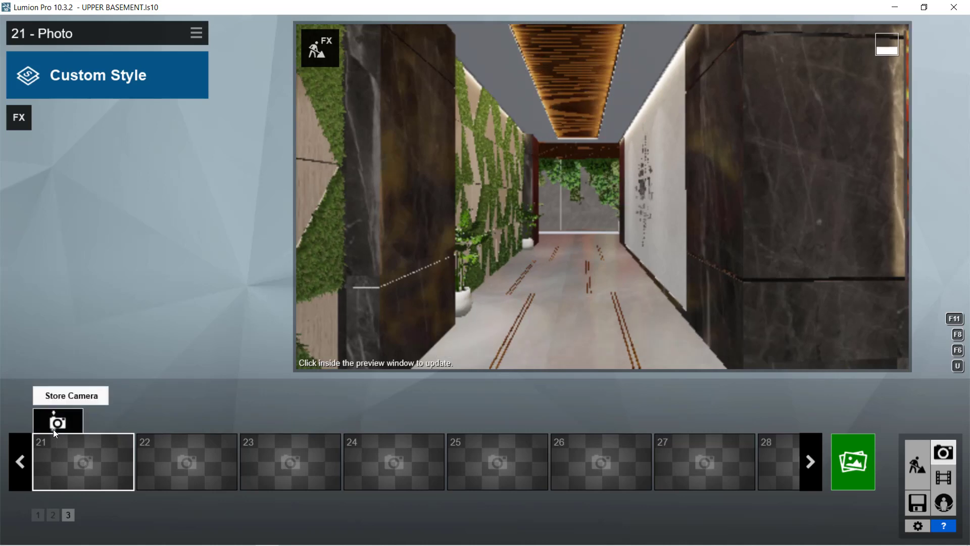
pyautogui.click(54, 425)
pyautogui.scroll(3, 523, 206)
pyautogui.scroll(3, 521, 203)
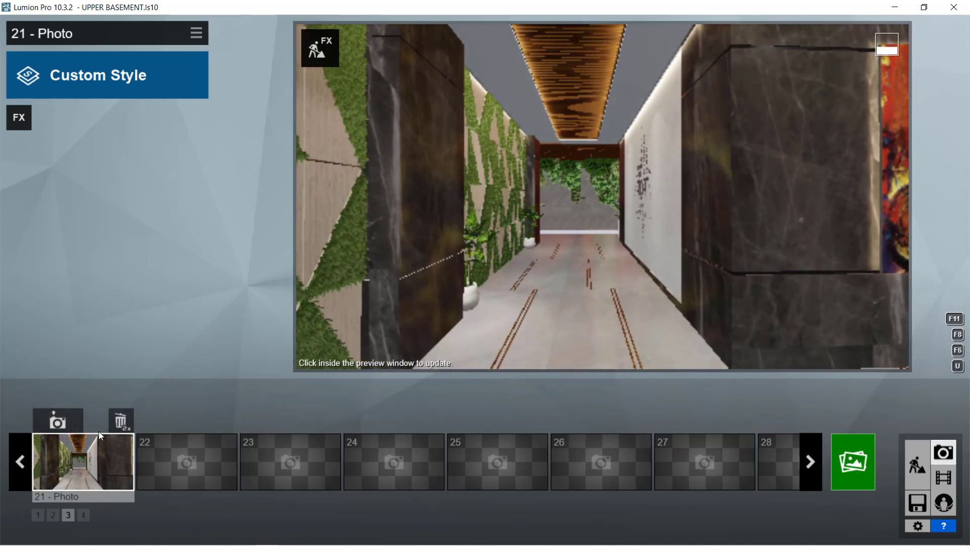
# Set photo 21's camera eye level to 1.2 m and store a wider view that includes the wall artwork.
pyautogui.click(91, 452)
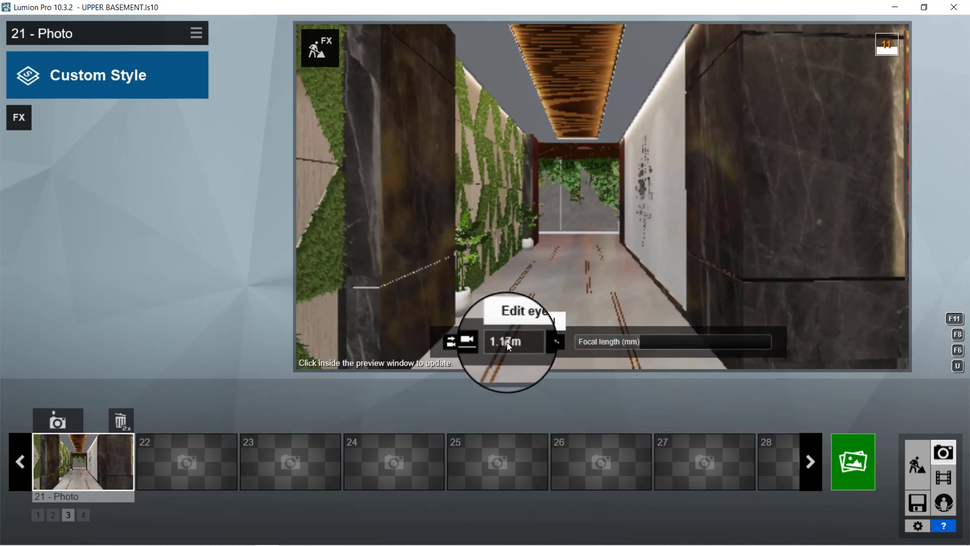
pyautogui.click(508, 342)
pyautogui.write('1.2')
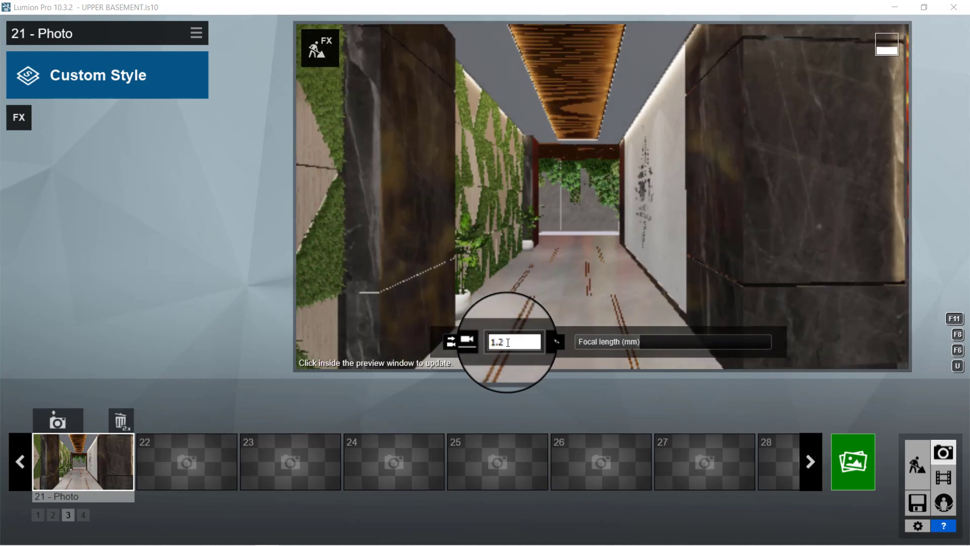
pyautogui.press('Return')
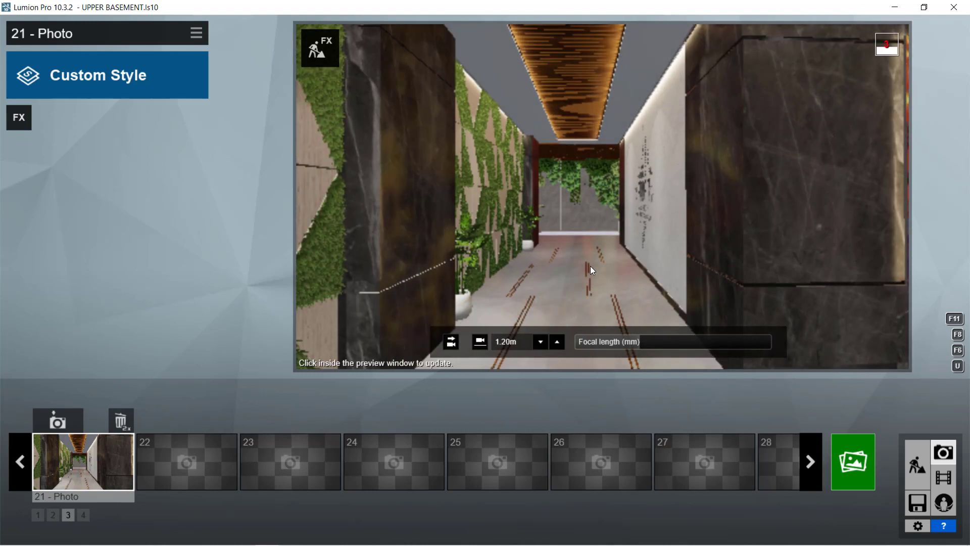
pyautogui.click(631, 330)
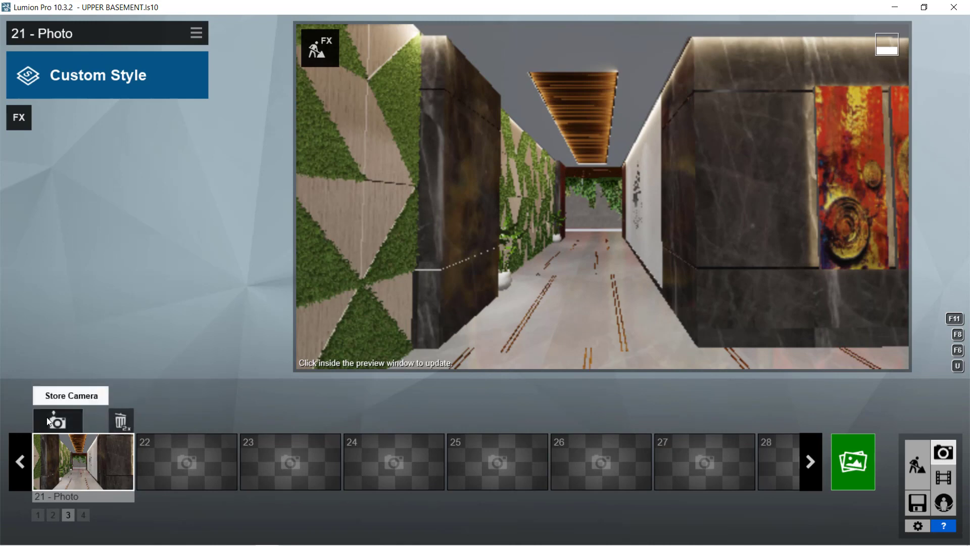
pyautogui.click(55, 421)
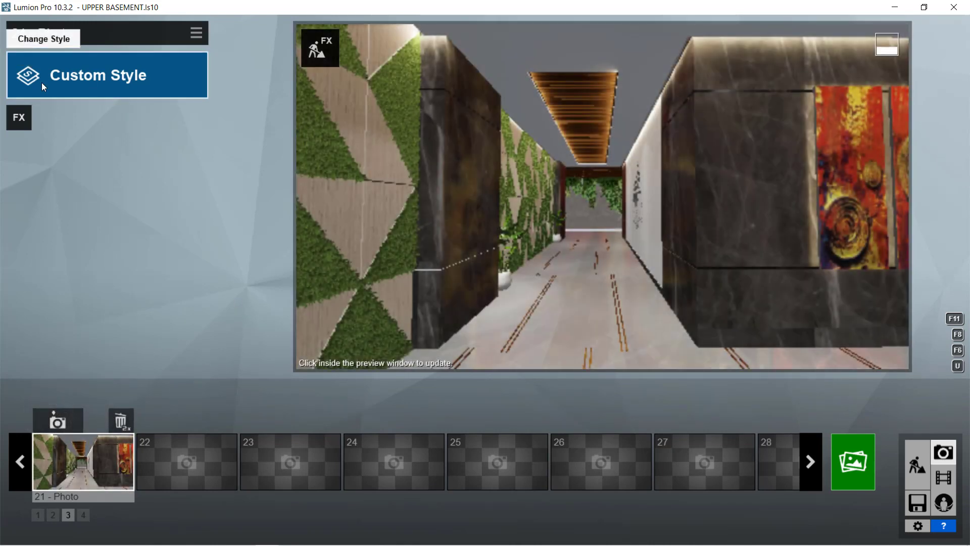
# Apply the Daytime style to photo 21 and disable its Real Skies effect.
pyautogui.click(106, 65)
pyautogui.click(479, 286)
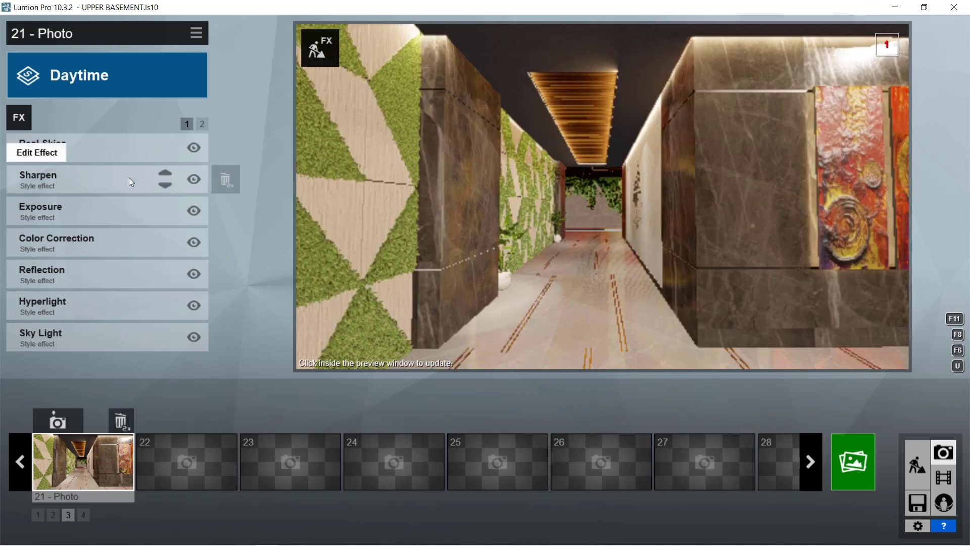
pyautogui.click(201, 149)
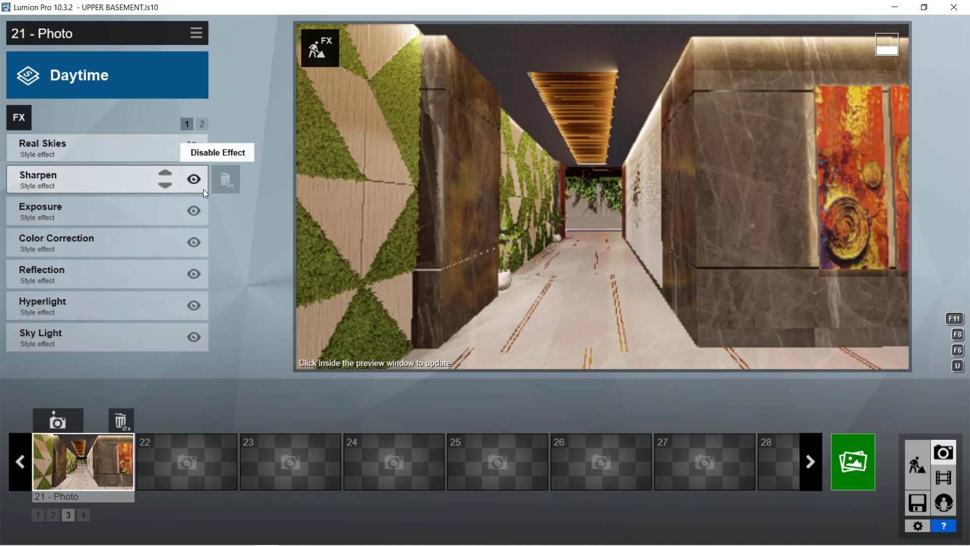
# Raise the Sharpen effect's intensity to just over a third and update the preview.
pyautogui.click(129, 178)
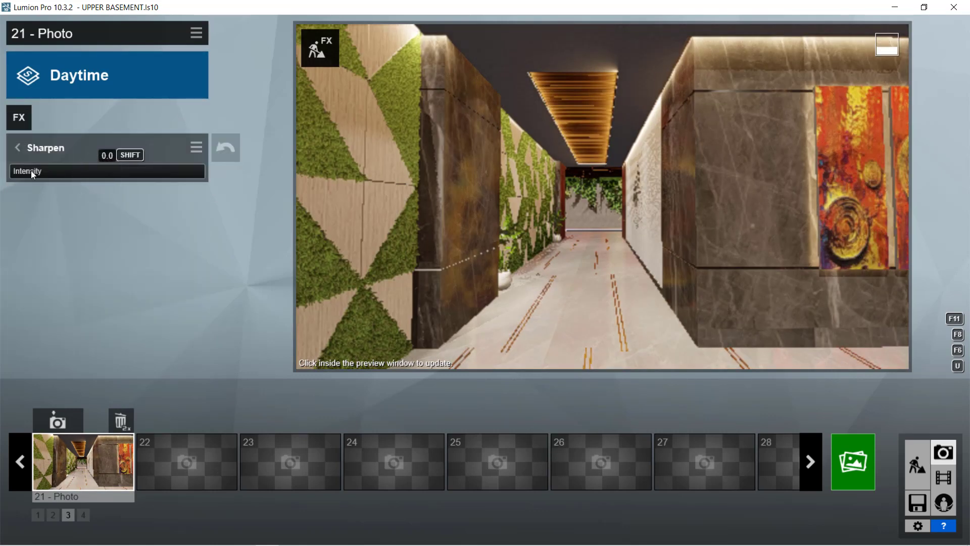
pyautogui.moveTo(41, 172); pyautogui.dragTo(79, 171)
pyautogui.click(501, 200)
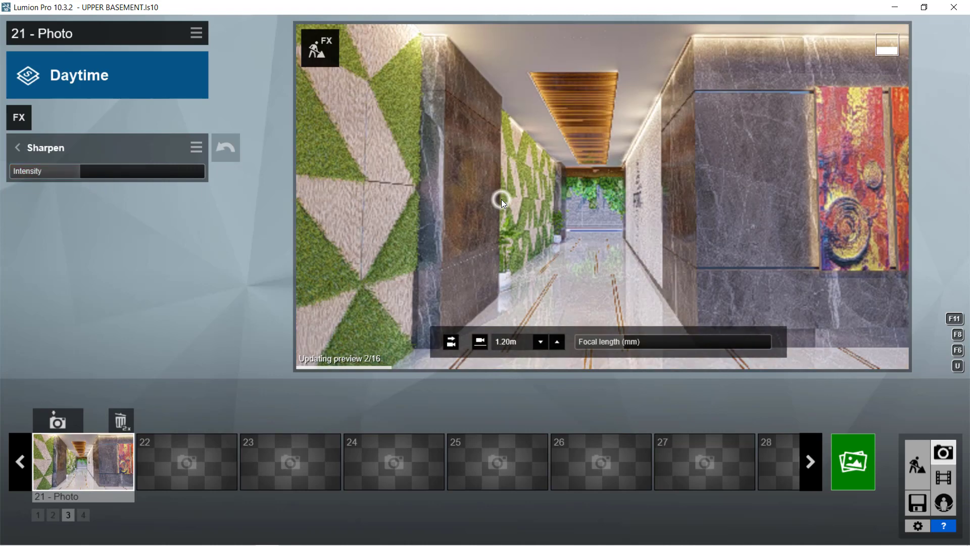
pyautogui.click(23, 151)
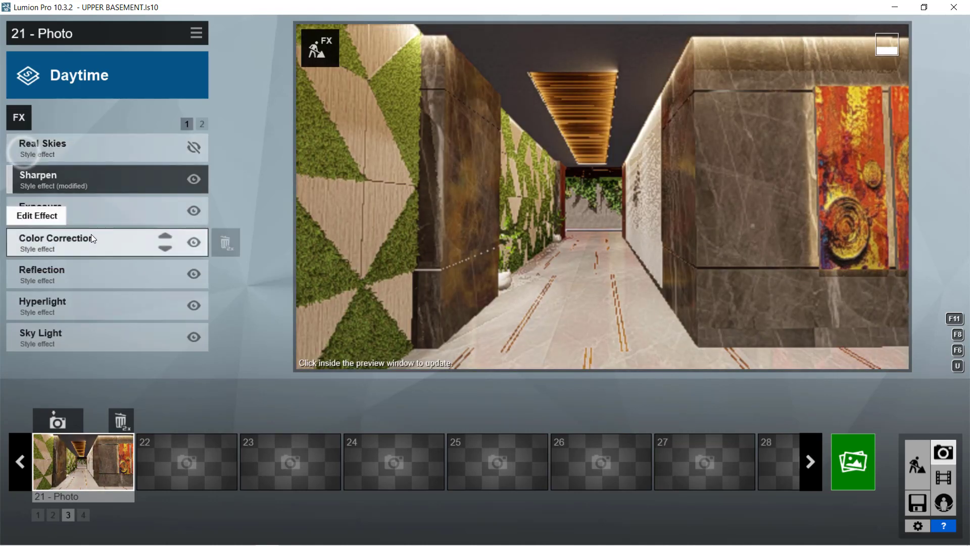
# Set the Exposure effect to 0.6.
pyautogui.click(101, 206)
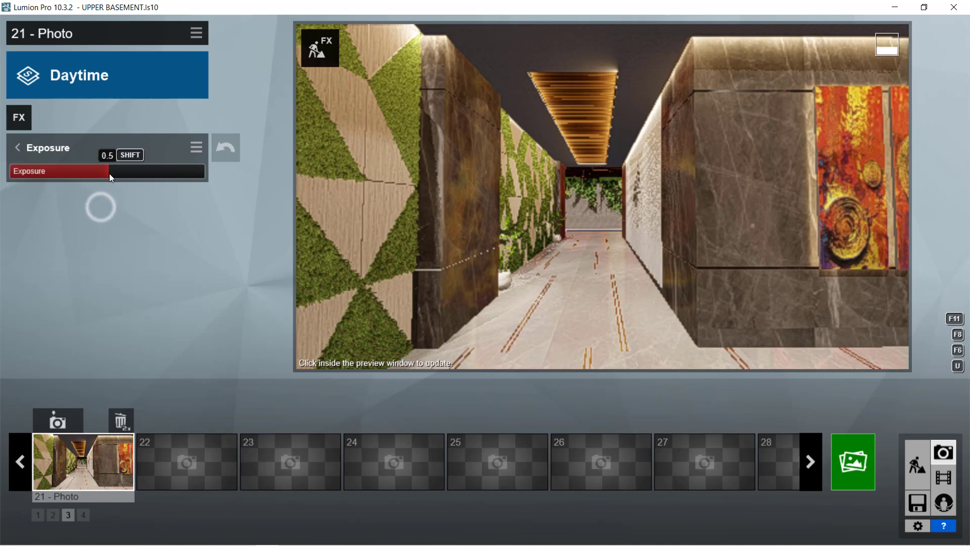
pyautogui.moveTo(109, 173); pyautogui.dragTo(122, 174)
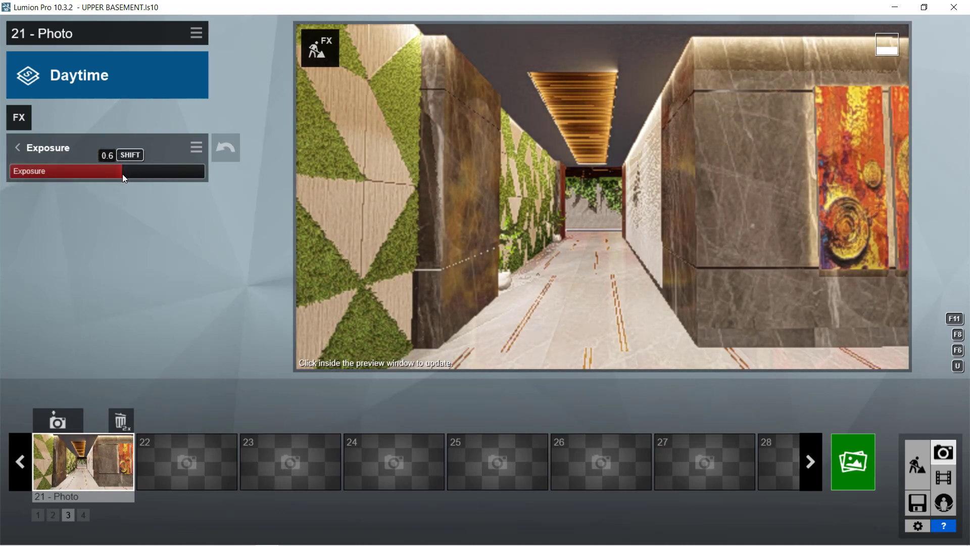
pyautogui.click(20, 148)
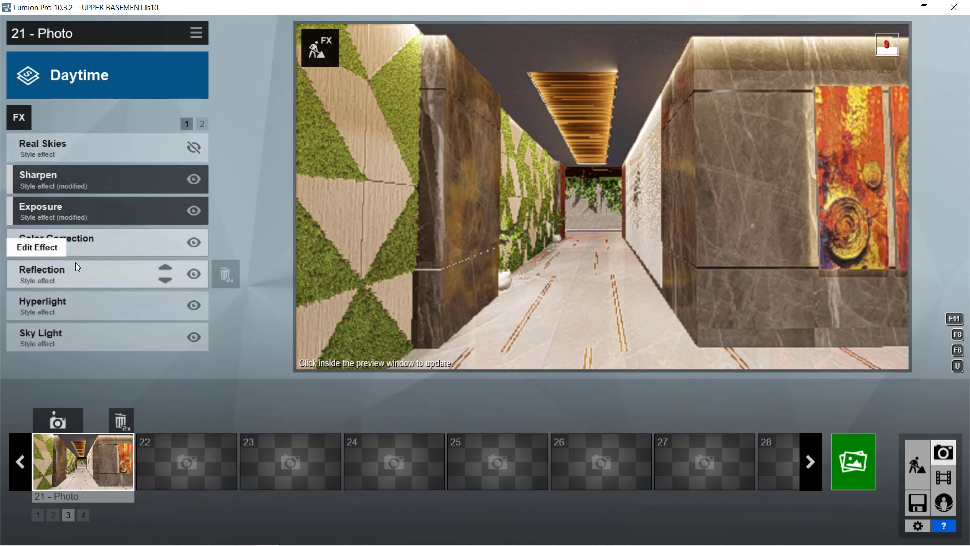
# Raise the vibrance slightly in the Color Correction effect.
pyautogui.click(87, 246)
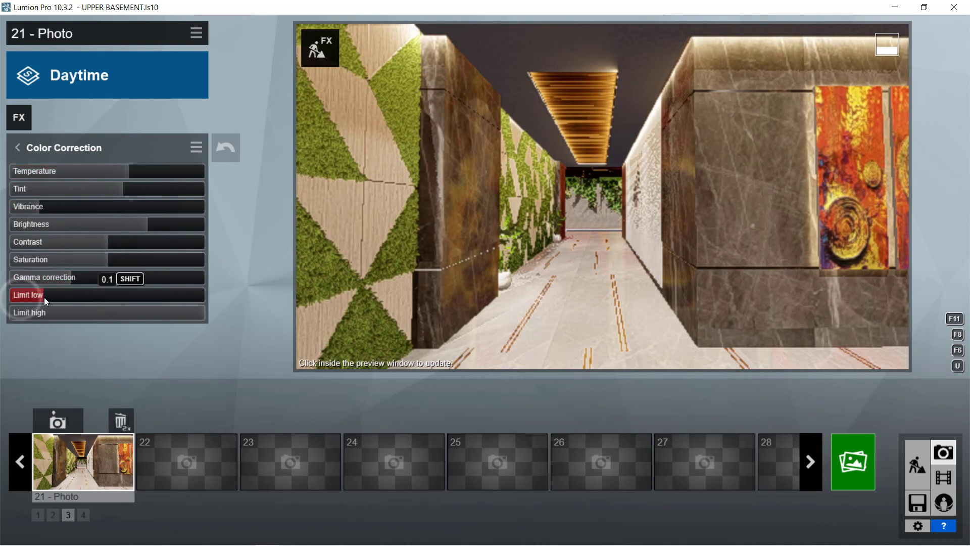
pyautogui.moveTo(43, 210)
pyautogui.mouseDown()
pyautogui.moveTo(73, 213)
pyautogui.moveTo(54, 214)
pyautogui.mouseUp()
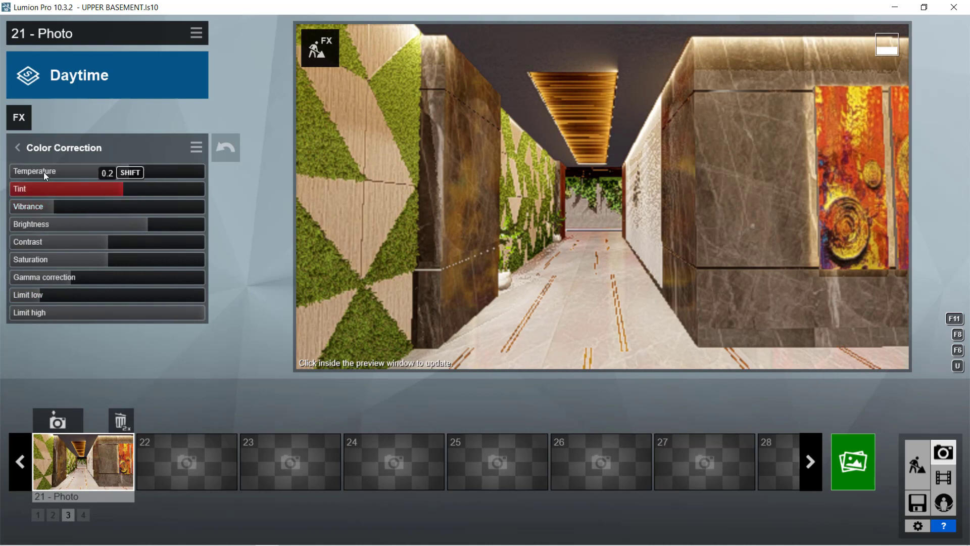
pyautogui.click(34, 145)
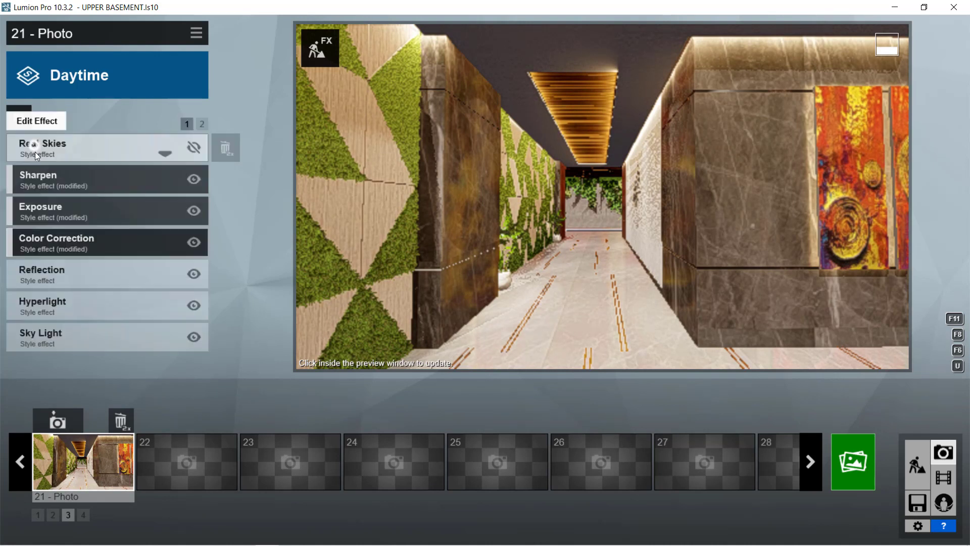
# Set the Reflection effect's preview quality to High.
pyautogui.click(97, 285)
pyautogui.click(160, 247)
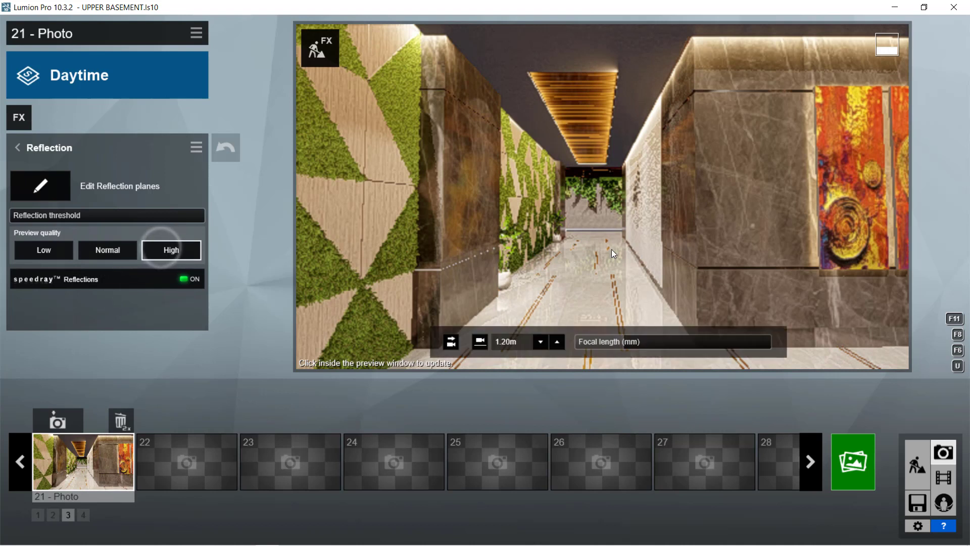
pyautogui.click(31, 149)
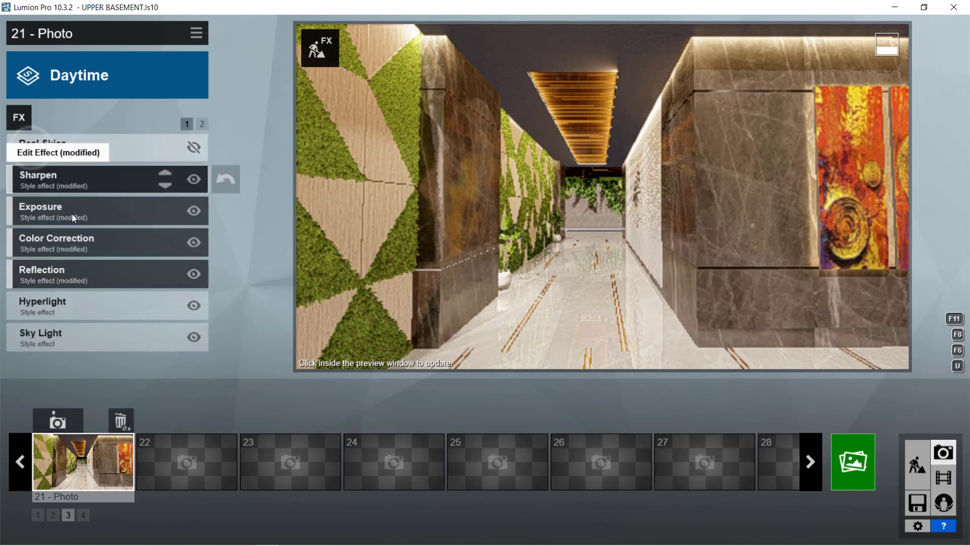
# Set the Hyperlight effect's amount to about 42.2%.
pyautogui.click(84, 299)
pyautogui.moveTo(130, 172); pyautogui.dragTo(137, 174)
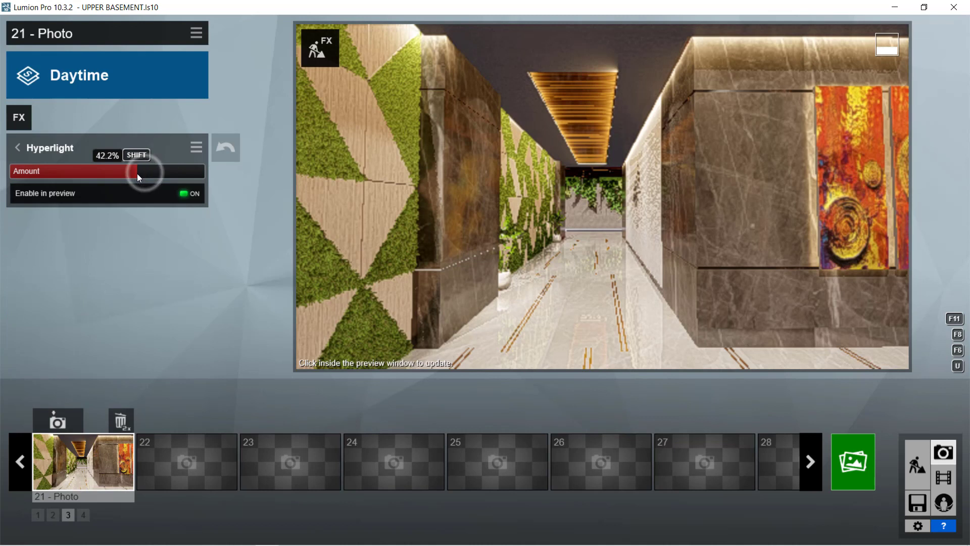
pyautogui.click(31, 154)
# Set the Sky Light effect's brightness to 1.1 and its render quality to Ultra.
pyautogui.click(114, 332)
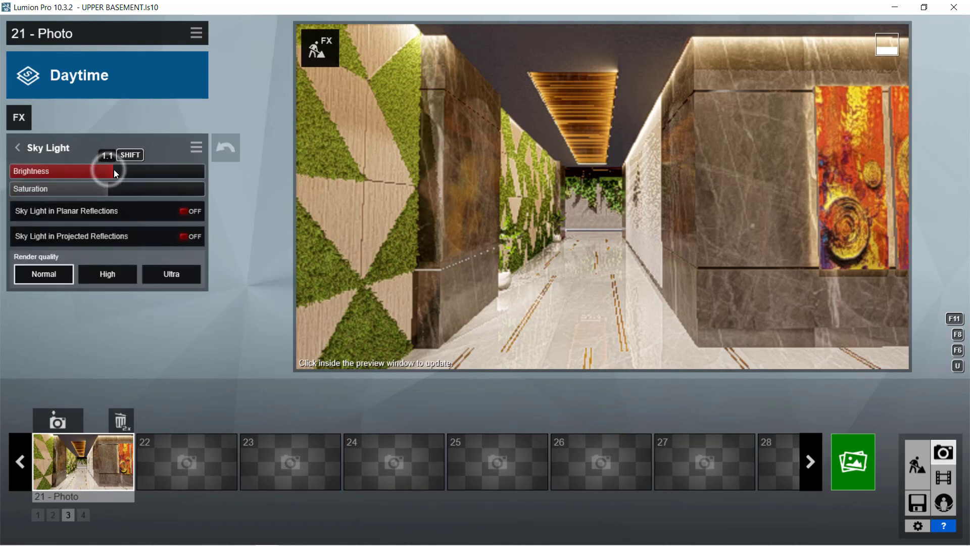
pyautogui.click(167, 273)
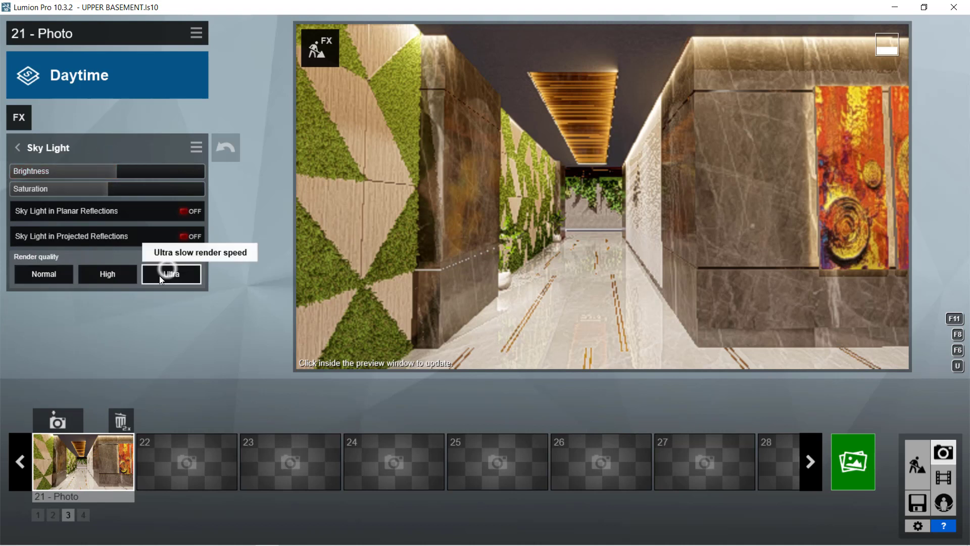
pyautogui.click(30, 142)
# Set the Shadow effect's Interior / Exterior value to about 0.1 and increase its sun shadow range slightly.
pyautogui.click(203, 125)
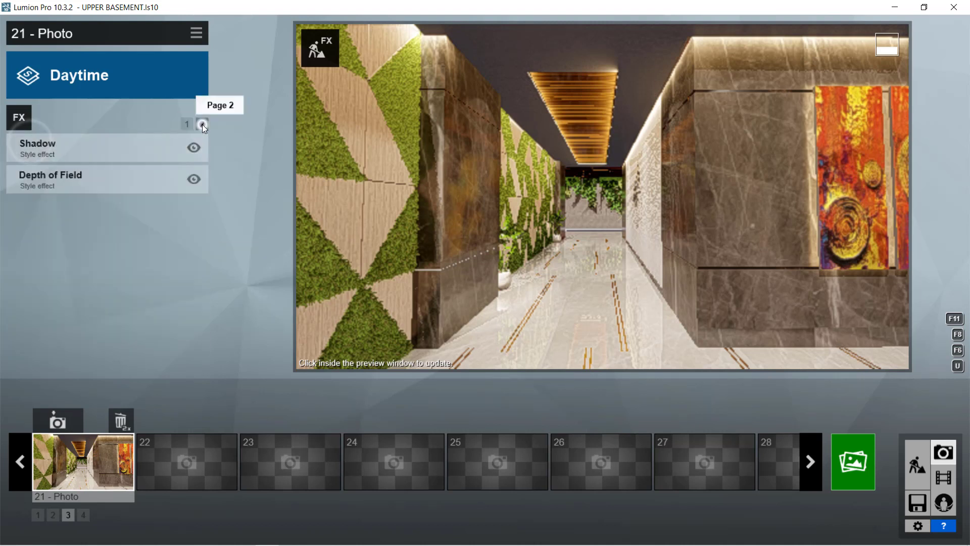
pyautogui.click(113, 153)
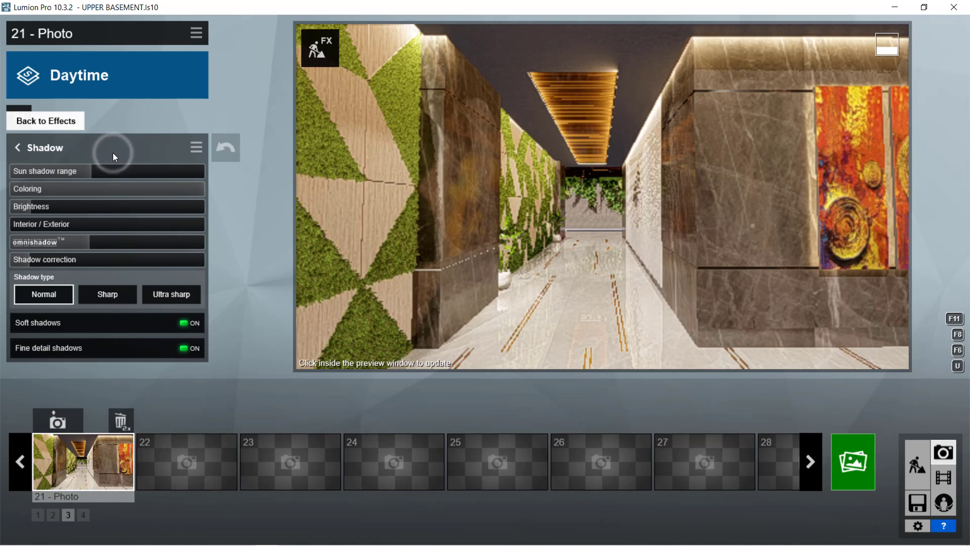
pyautogui.click(25, 224)
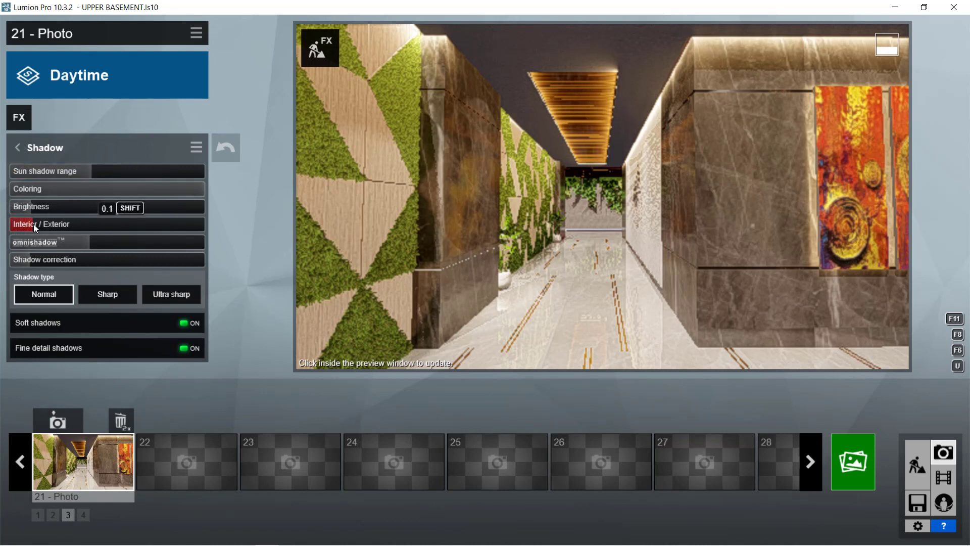
pyautogui.moveTo(111, 169); pyautogui.dragTo(115, 169)
pyautogui.click(40, 144)
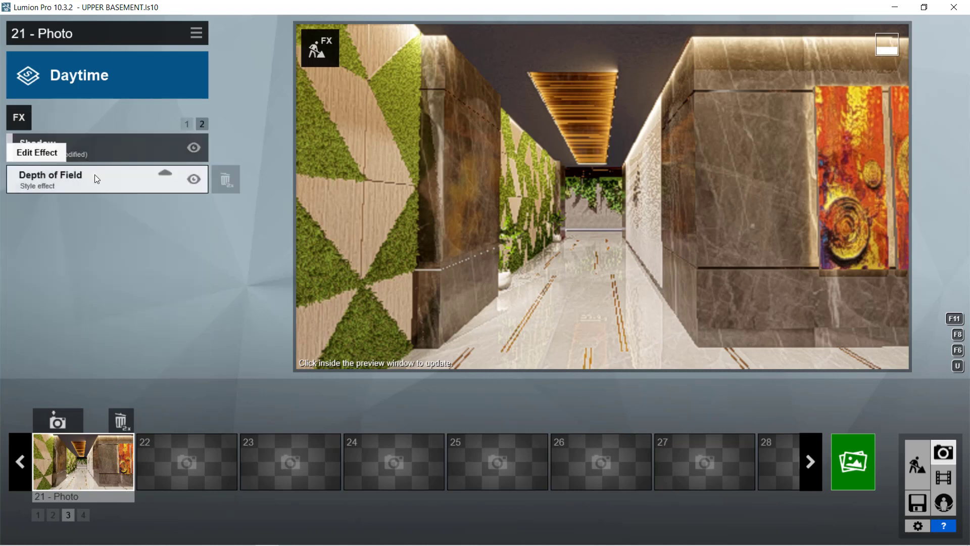
# Adjust the Depth of Field amount, set Foreground / Background to 0.0 and lower the focus distance.
pyautogui.click(94, 174)
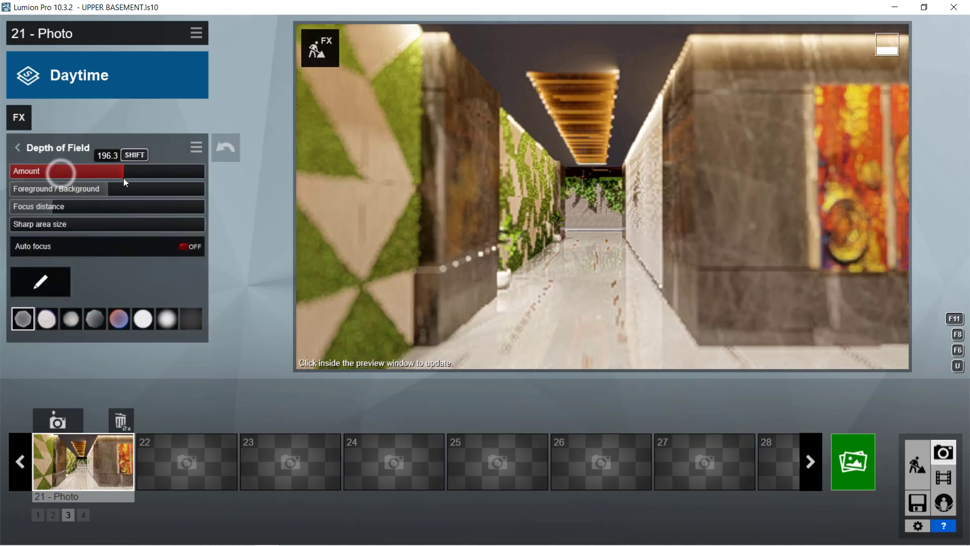
pyautogui.moveTo(124, 178); pyautogui.dragTo(0, 188)
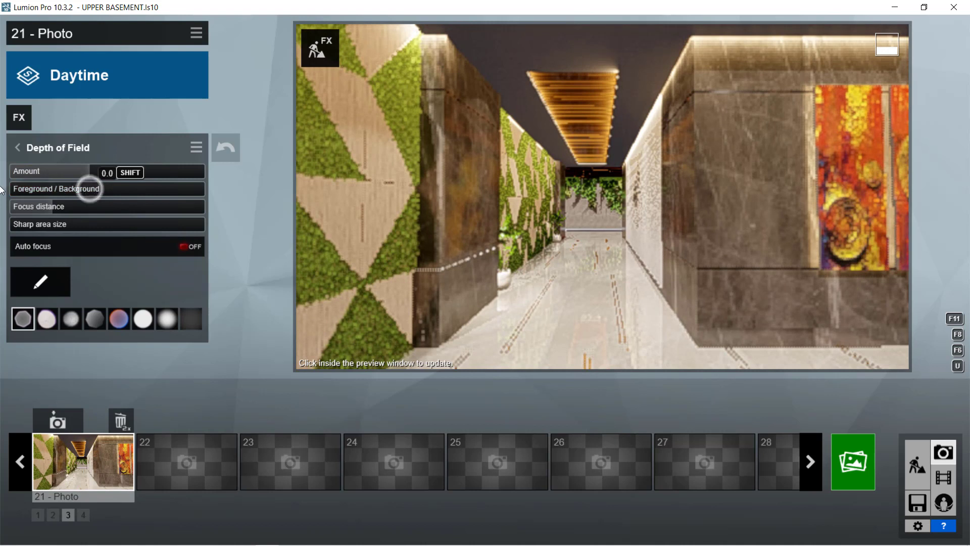
pyautogui.moveTo(81, 204); pyautogui.dragTo(35, 206)
pyautogui.click(28, 148)
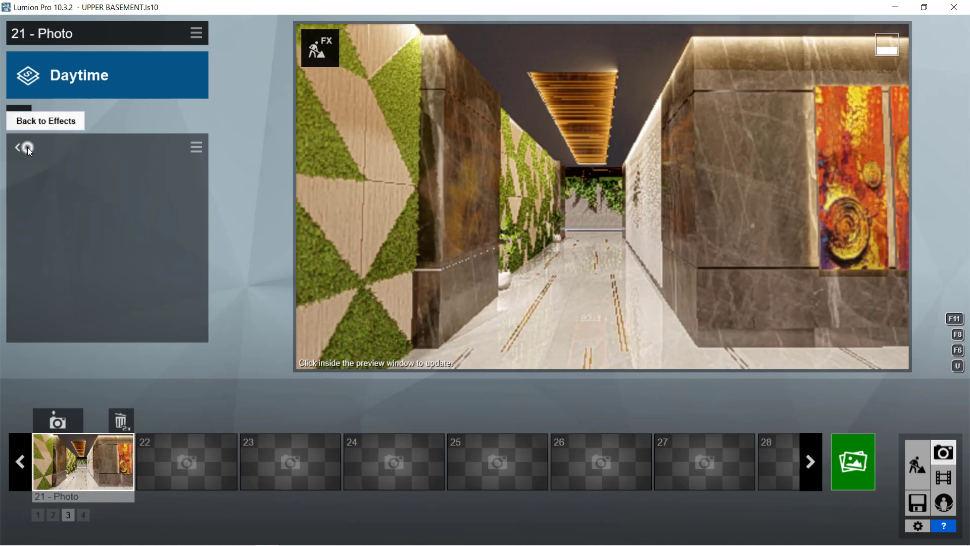
# Add the Sun effect to photo 21 with its default settings.
pyautogui.click(27, 122)
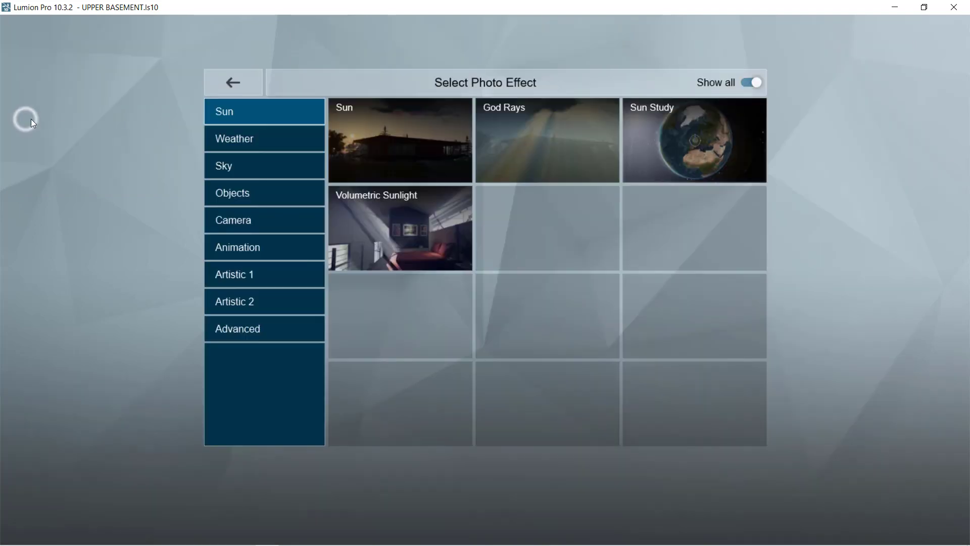
pyautogui.click(379, 119)
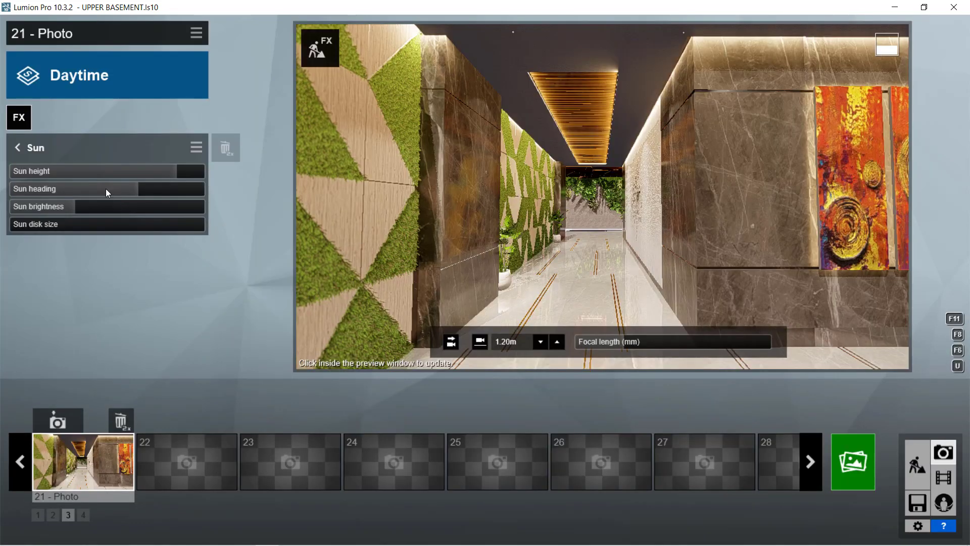
pyautogui.click(31, 149)
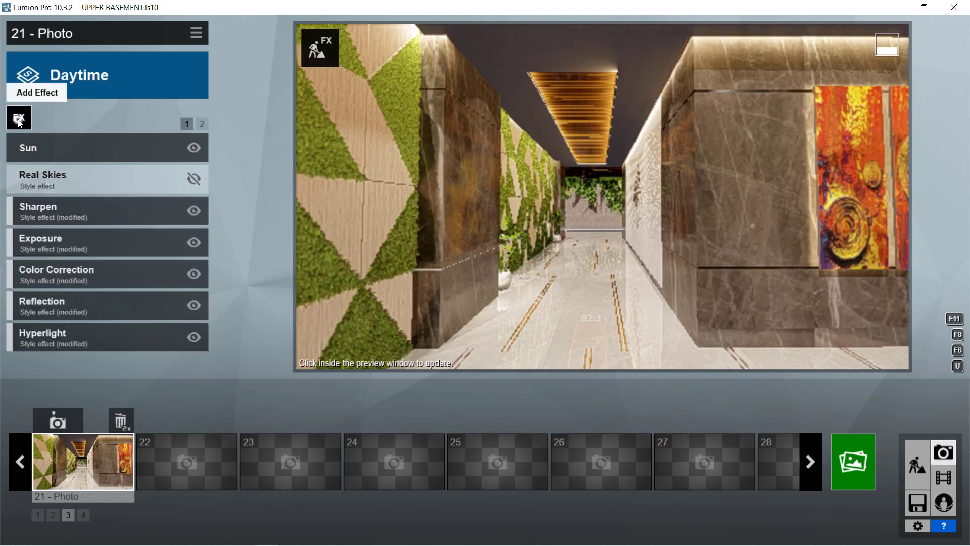
# Add the Chromatic Aberrations effect and reduce its dispersion and affected area to low values.
pyautogui.click(19, 119)
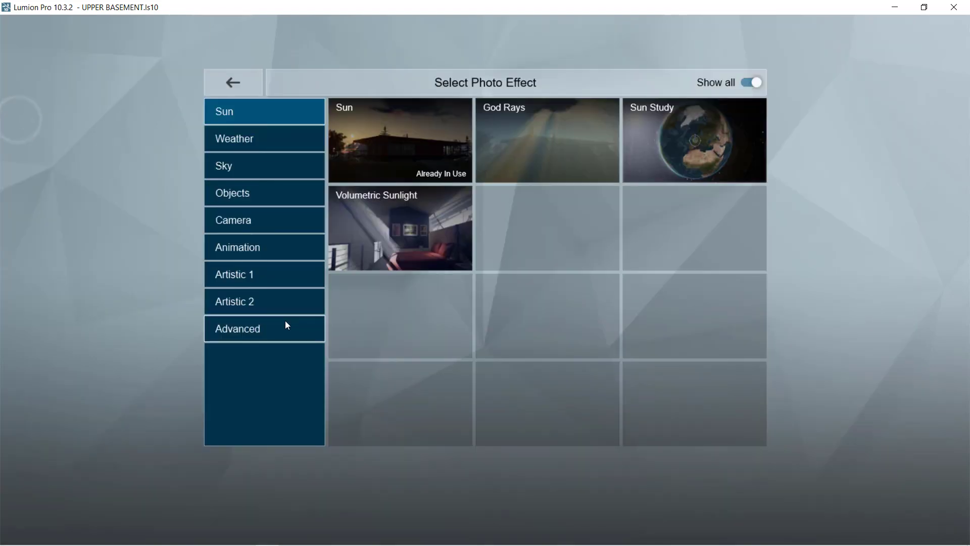
pyautogui.click(262, 225)
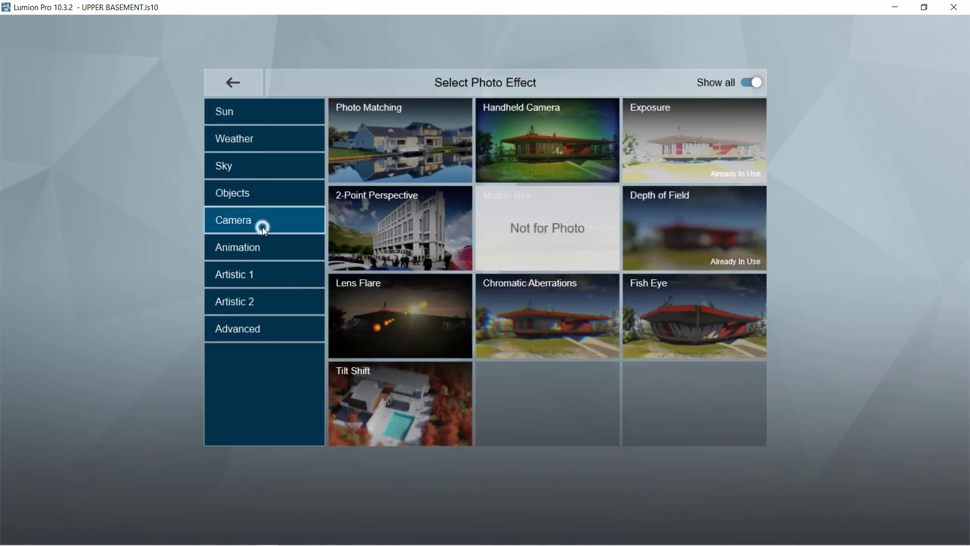
pyautogui.click(529, 316)
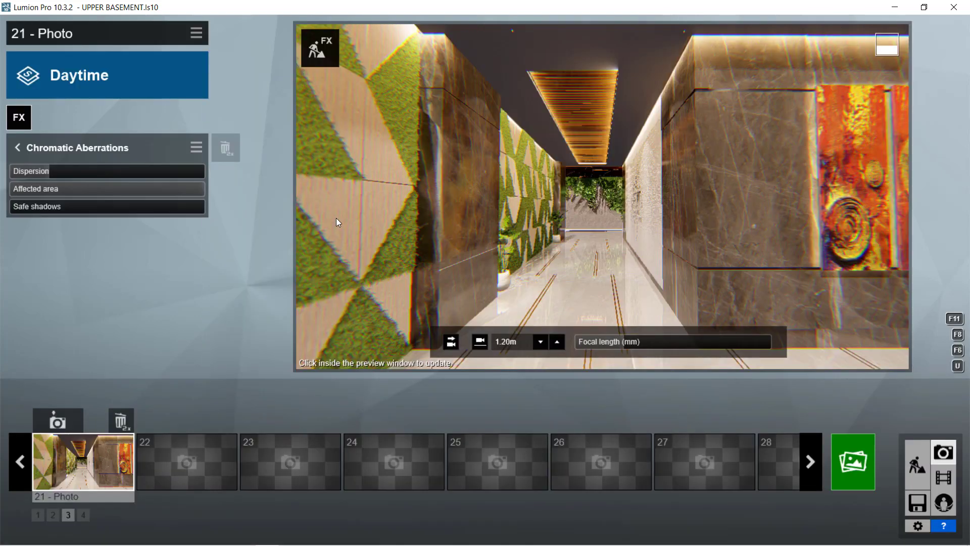
pyautogui.moveTo(54, 173)
pyautogui.mouseDown()
pyautogui.moveTo(31, 171)
pyautogui.moveTo(43, 175)
pyautogui.mouseUp()
pyautogui.moveTo(152, 188); pyautogui.dragTo(137, 185)
pyautogui.moveTo(78, 188); pyautogui.dragTo(55, 177)
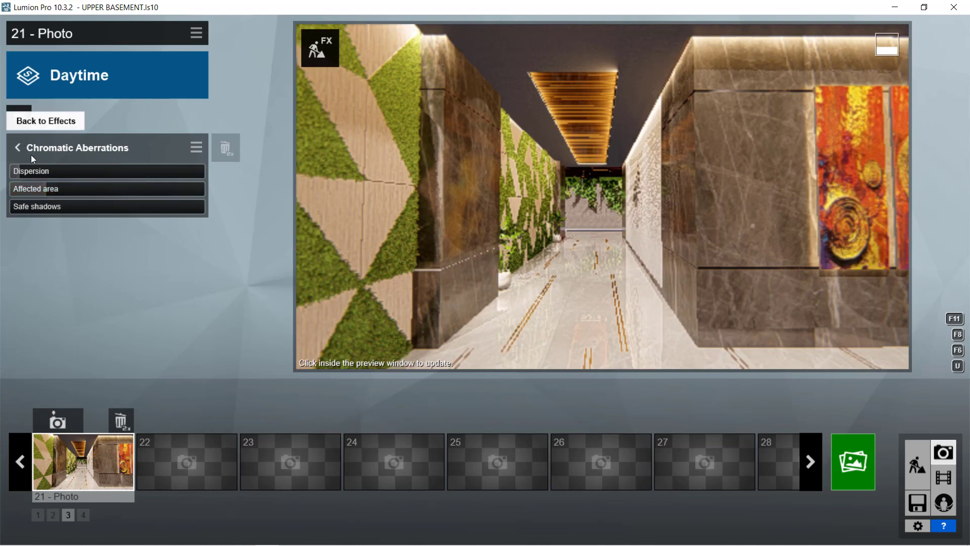
pyautogui.click(26, 149)
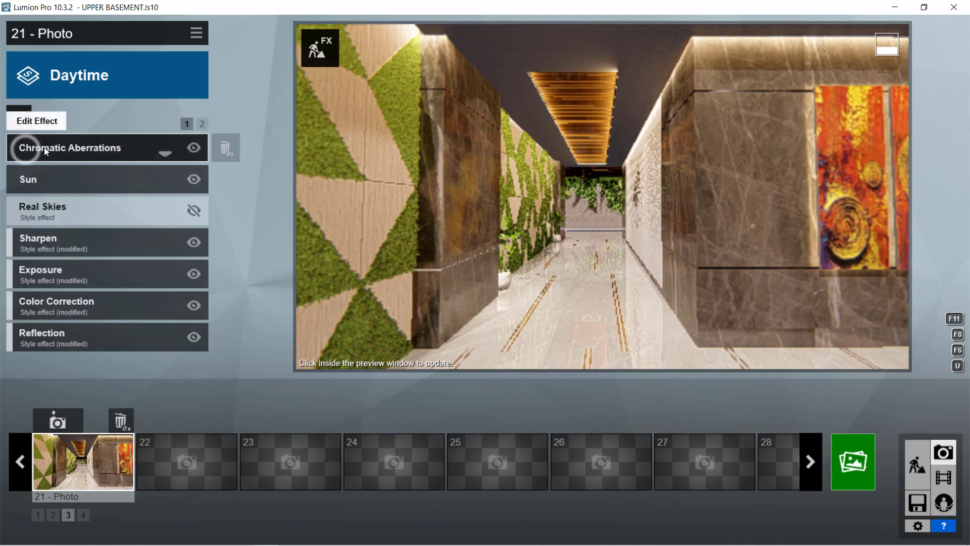
# Add the Print Poster Enhancer effect to photo 21 and leave it enabled.
pyautogui.click(20, 116)
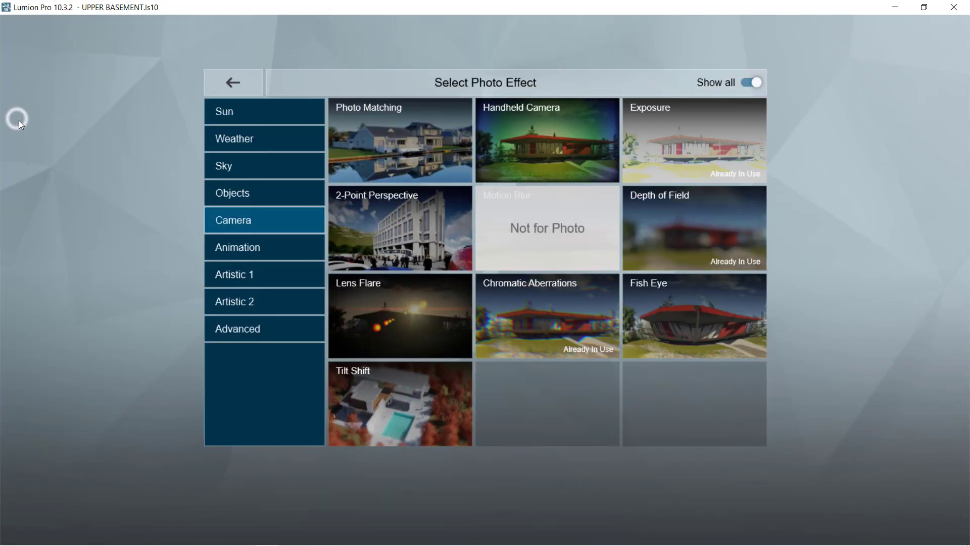
pyautogui.click(252, 334)
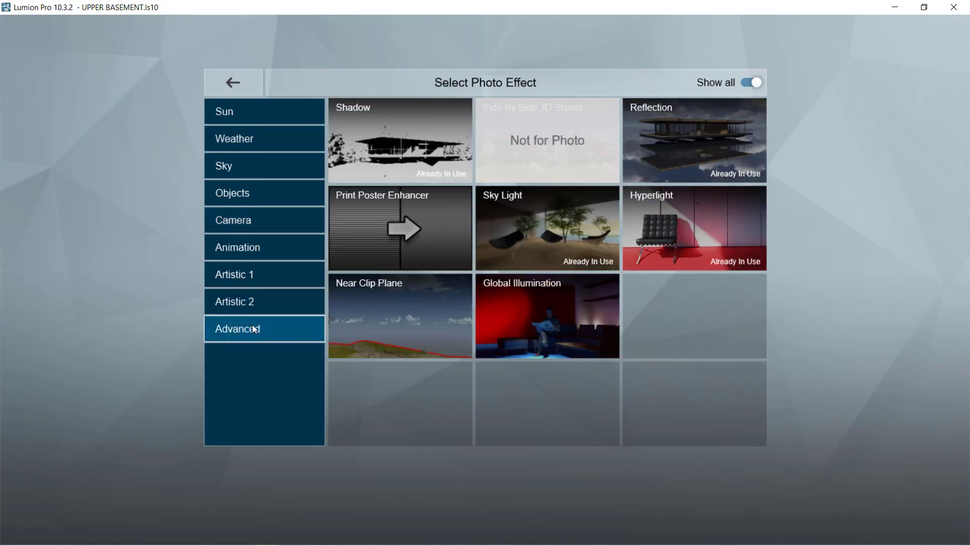
pyautogui.click(358, 206)
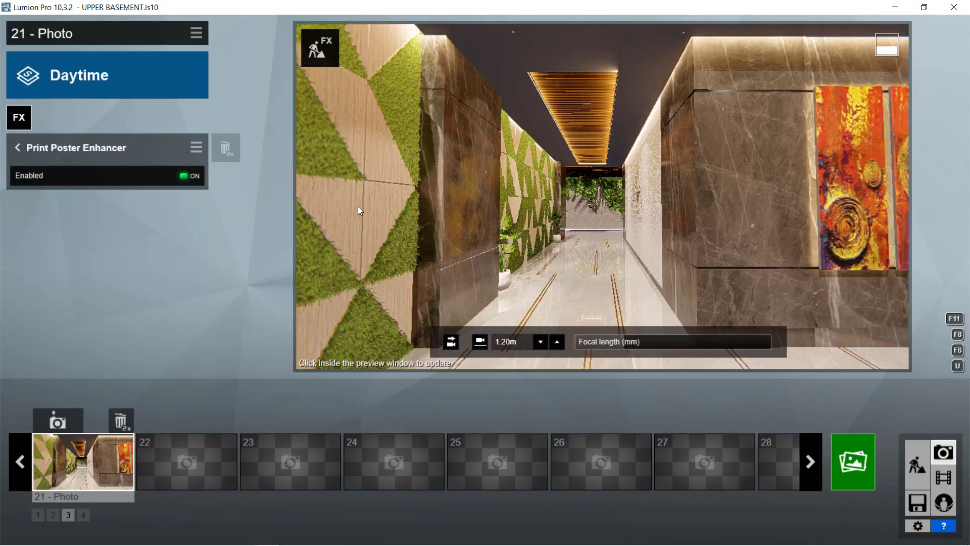
pyautogui.click(25, 146)
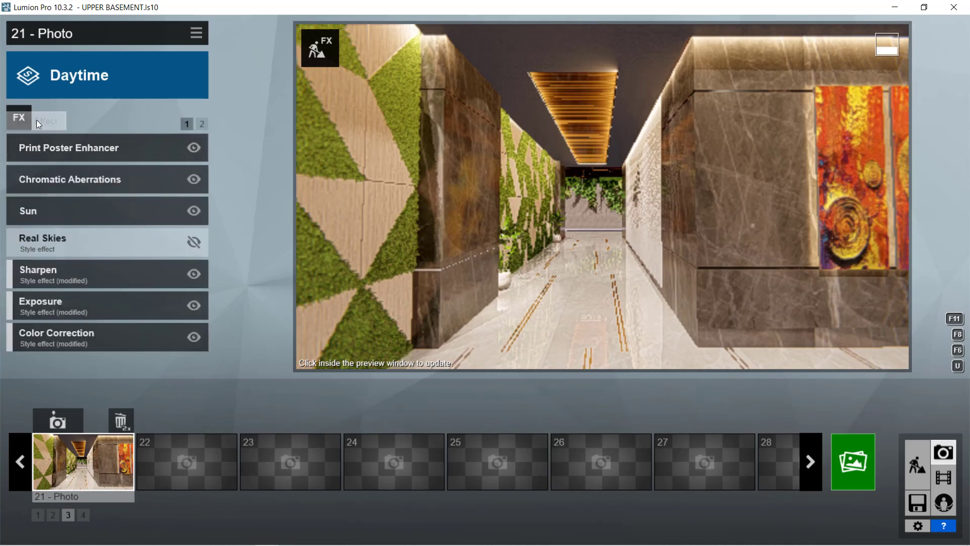
# Add the 2-Point Perspective camera effect to photo 21.
pyautogui.click(29, 120)
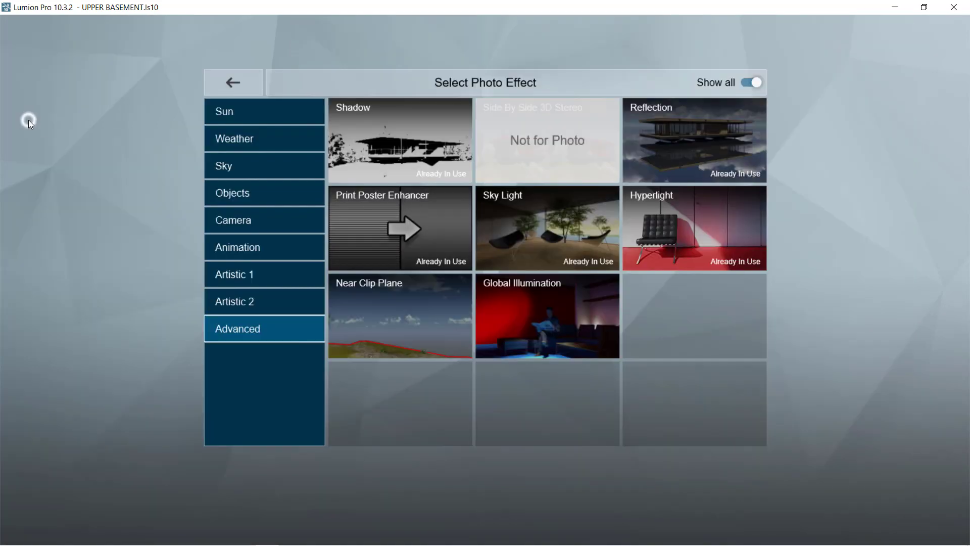
pyautogui.click(249, 224)
pyautogui.click(358, 215)
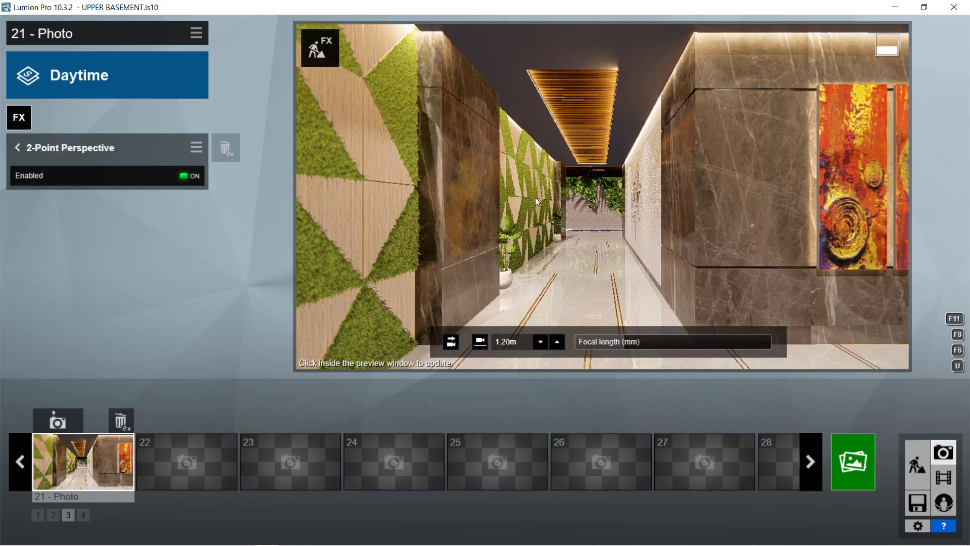
# Set the camera's focal length to 14.3 mm and store the adjusted view in photo 21.
pyautogui.click(621, 342)
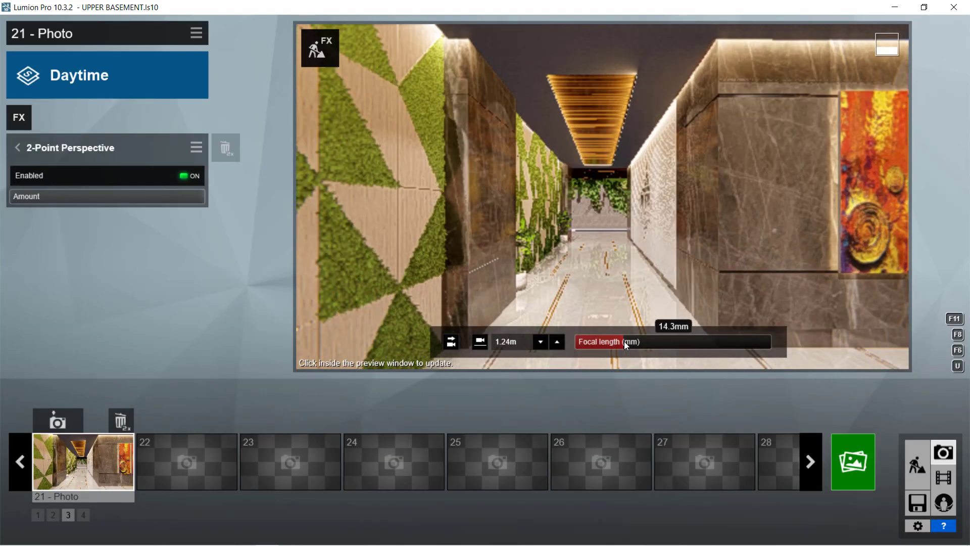
pyautogui.click(69, 421)
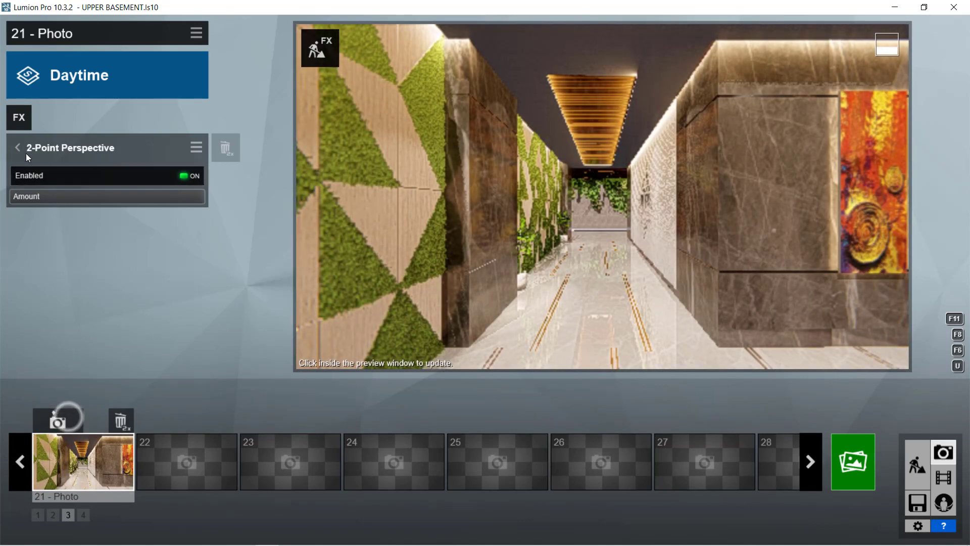
pyautogui.click(26, 153)
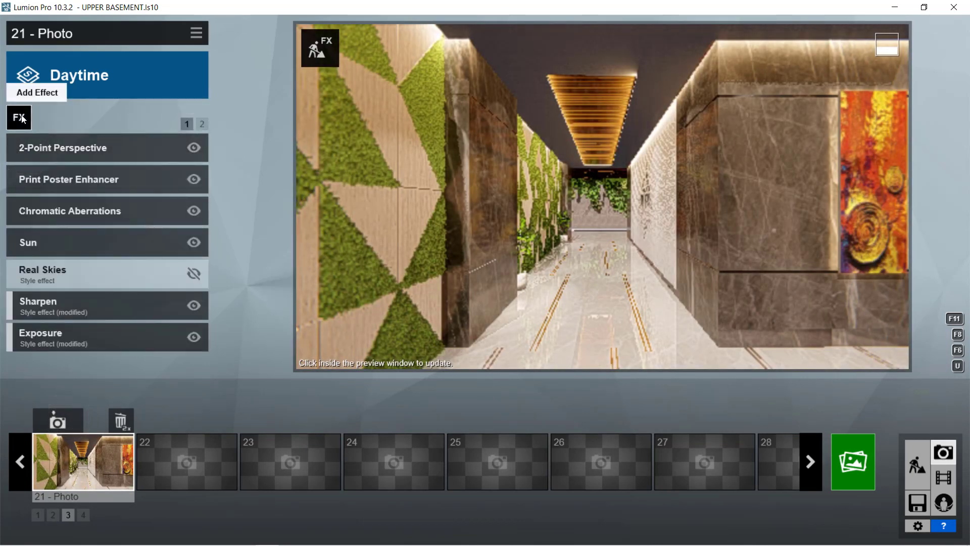
# Add the Sky and Clouds effect with its default settings and show the second page of applied effects.
pyautogui.click(21, 116)
pyautogui.click(255, 172)
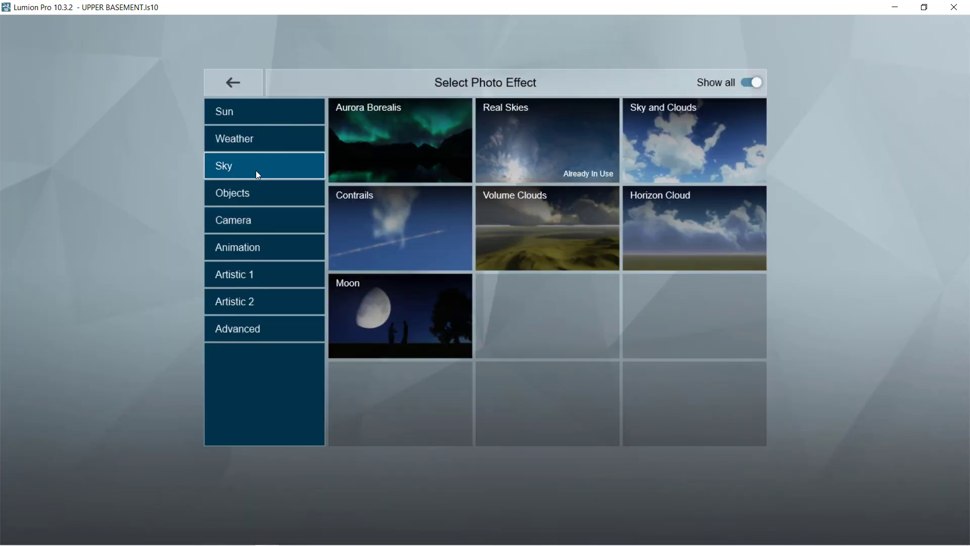
pyautogui.click(682, 116)
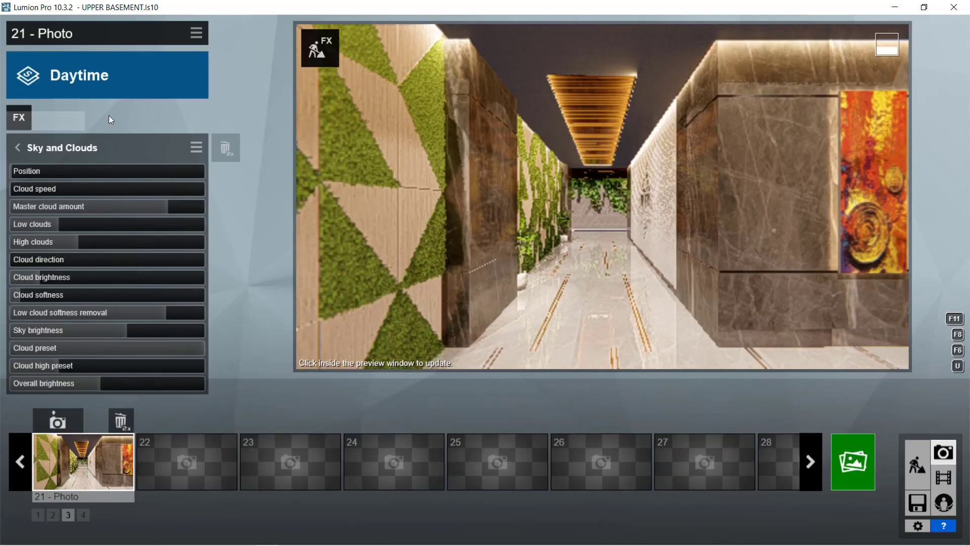
pyautogui.click(17, 148)
pyautogui.click(202, 124)
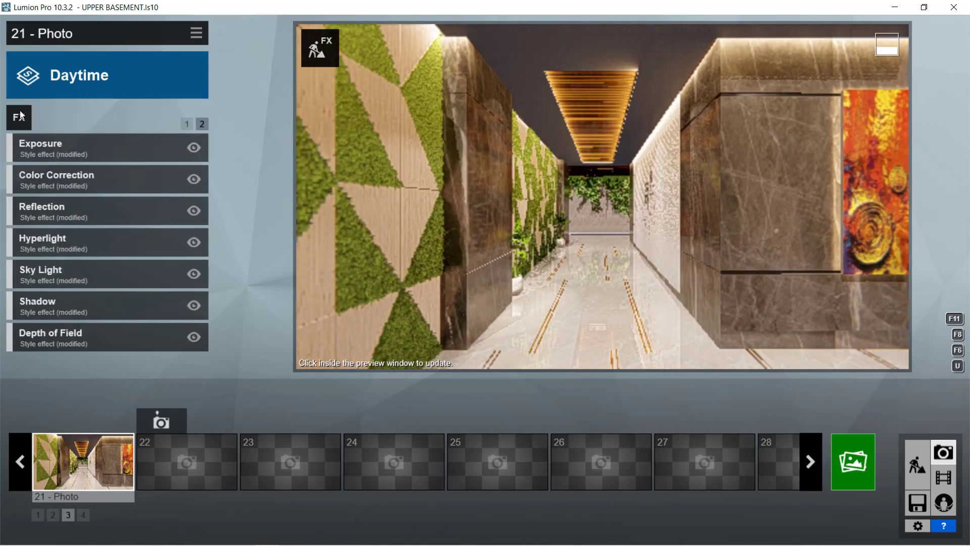
# Add the Near Clip Plane effect to photo 21 with its default distance and refresh the preview.
pyautogui.click(24, 123)
pyautogui.click(246, 327)
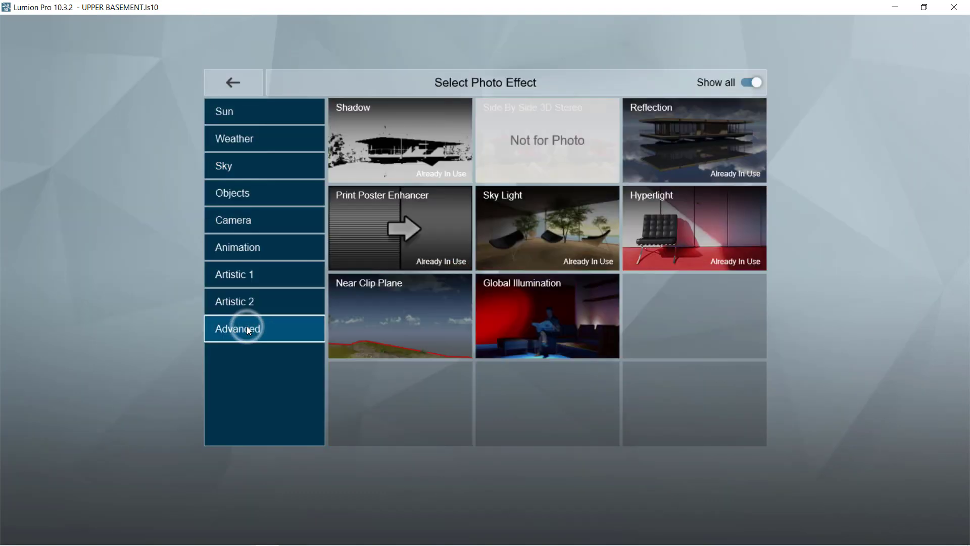
pyautogui.click(404, 326)
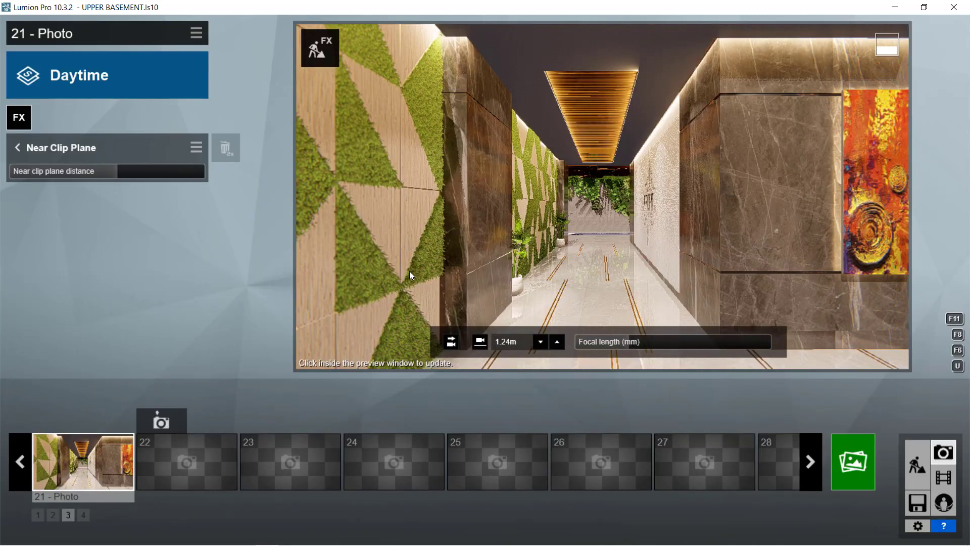
pyautogui.click(409, 271)
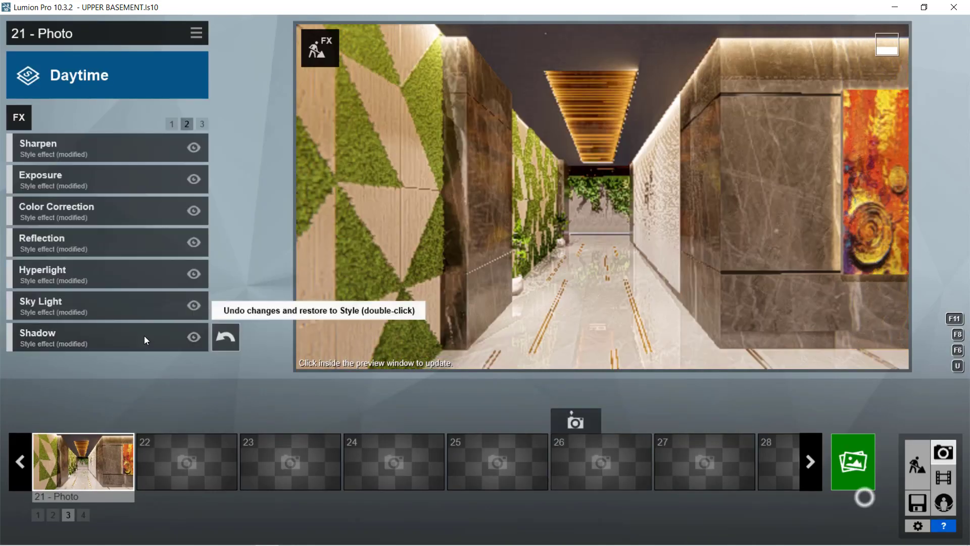
# Increase the Sky Light effect's brightness and slightly lower its saturation.
pyautogui.click(98, 317)
pyautogui.moveTo(116, 173); pyautogui.dragTo(158, 174)
pyautogui.moveTo(64, 194)
pyautogui.mouseDown()
pyautogui.moveTo(39, 195)
pyautogui.moveTo(60, 193)
pyautogui.mouseUp()
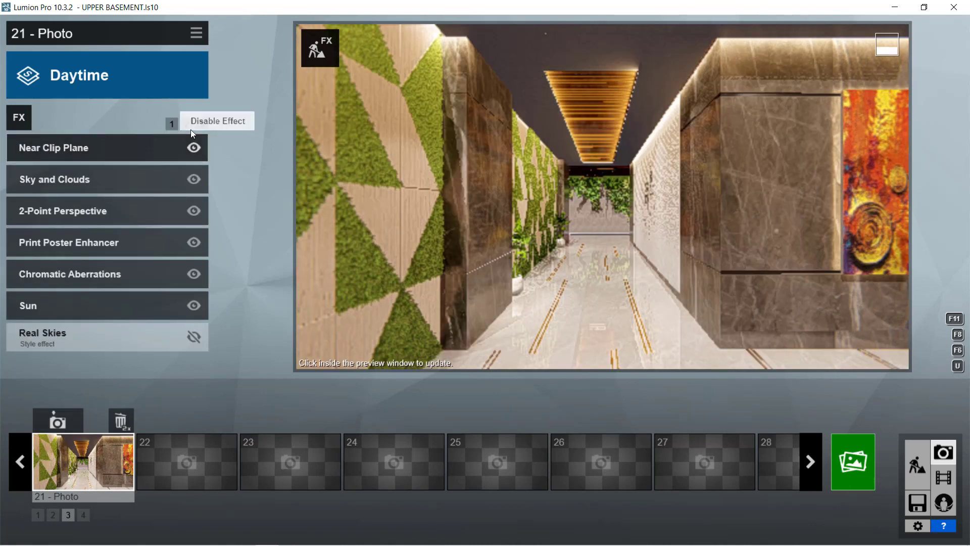
# In the Color Correction effect, raise the vibrance past 1.2 and lower the brightness slightly.
pyautogui.click(188, 121)
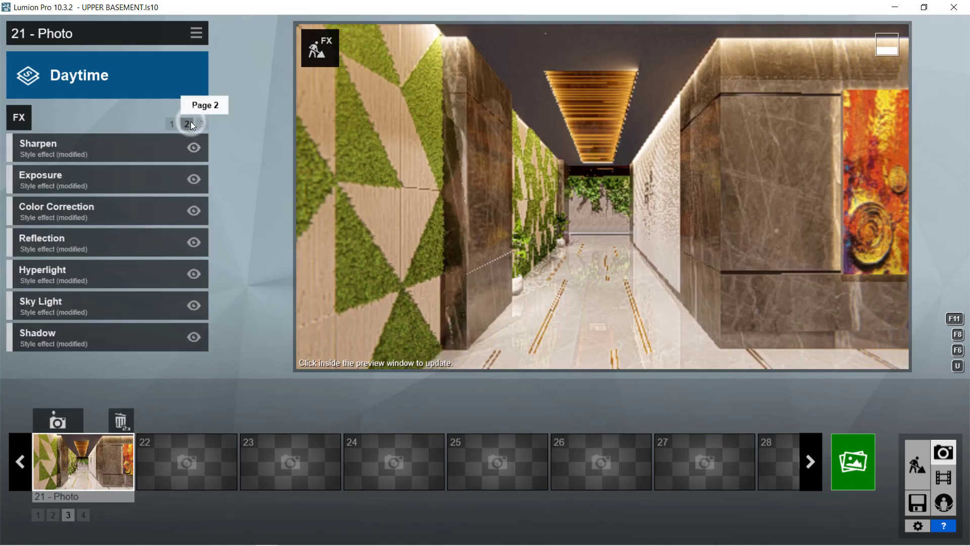
pyautogui.click(119, 204)
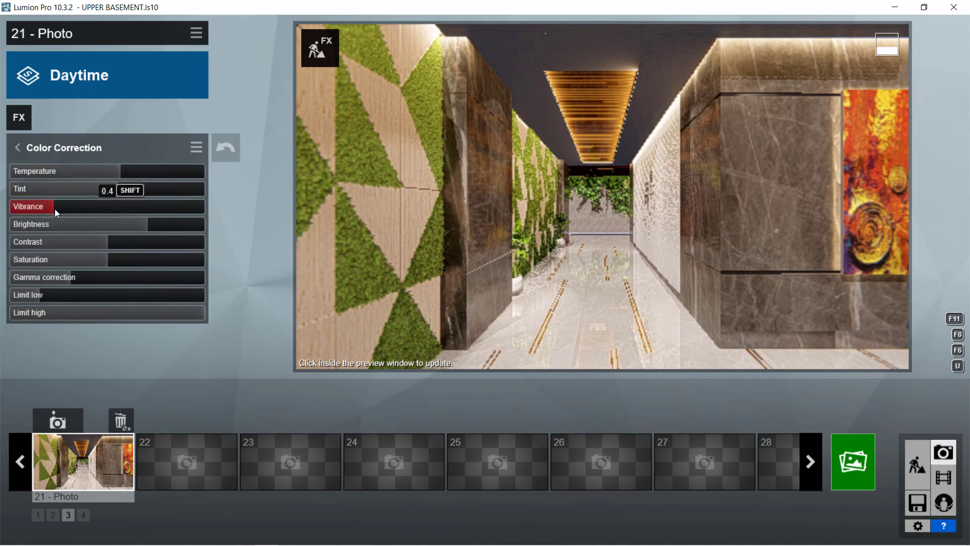
pyautogui.moveTo(52, 208); pyautogui.dragTo(119, 209)
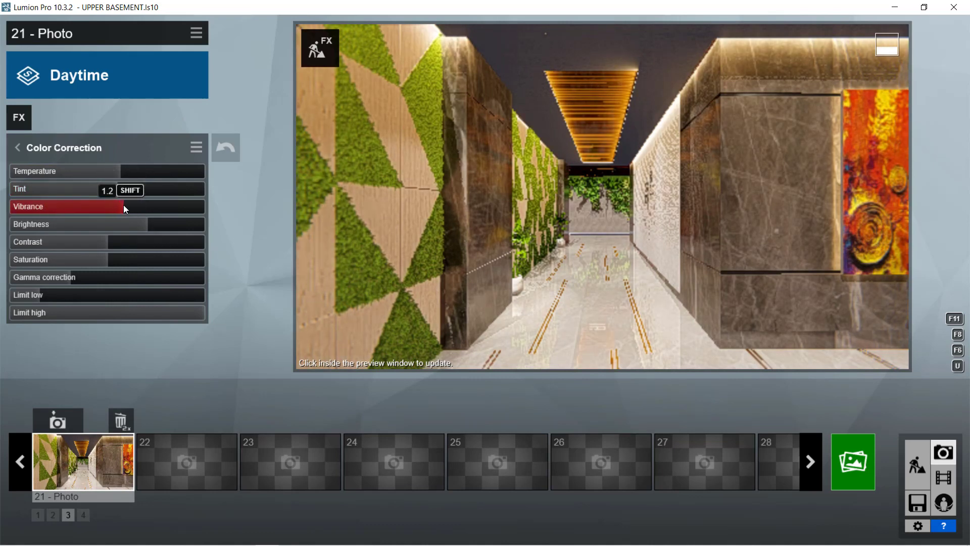
pyautogui.click(138, 224)
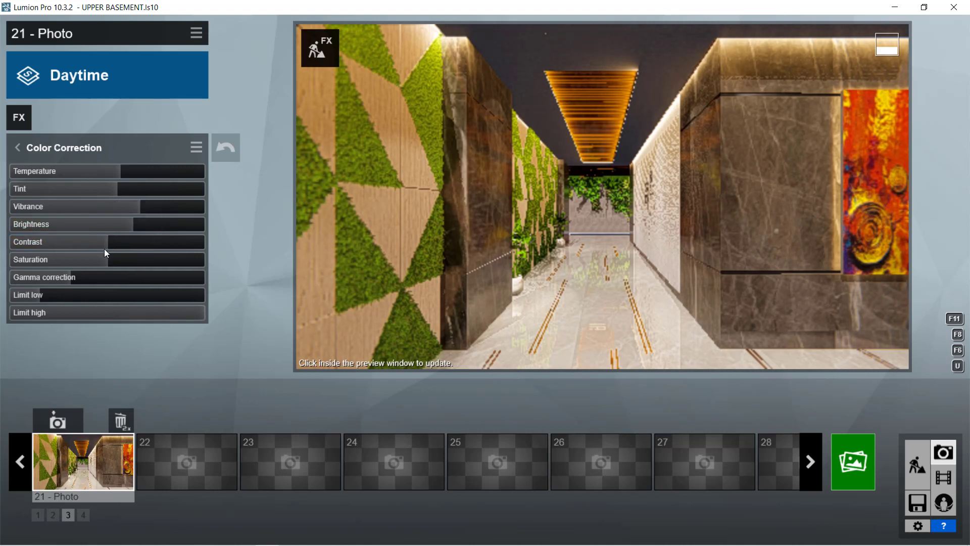
# Raise the Color Correction contrast, reduce its saturation, set its low limit to 0.1 and refresh the preview.
pyautogui.moveTo(123, 245); pyautogui.dragTo(90, 259)
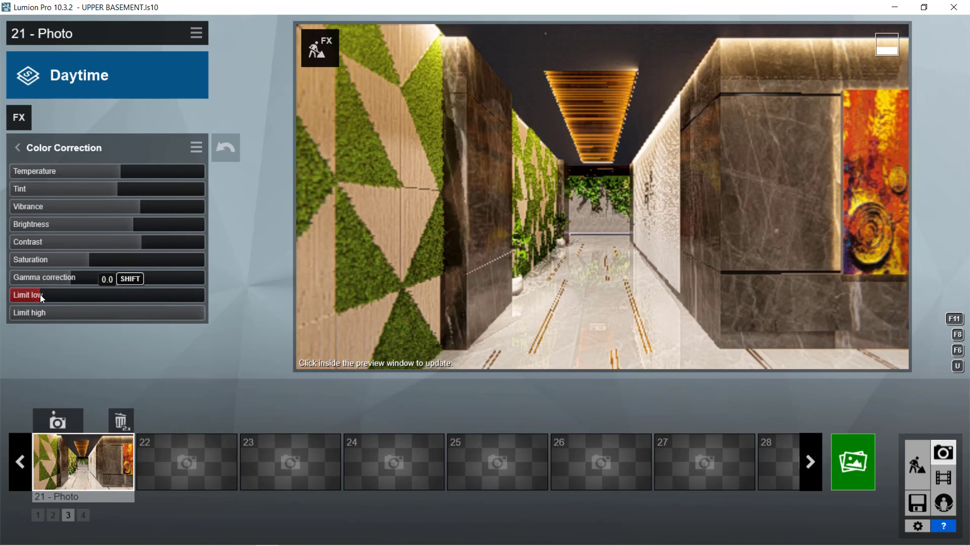
pyautogui.moveTo(40, 294); pyautogui.dragTo(54, 296)
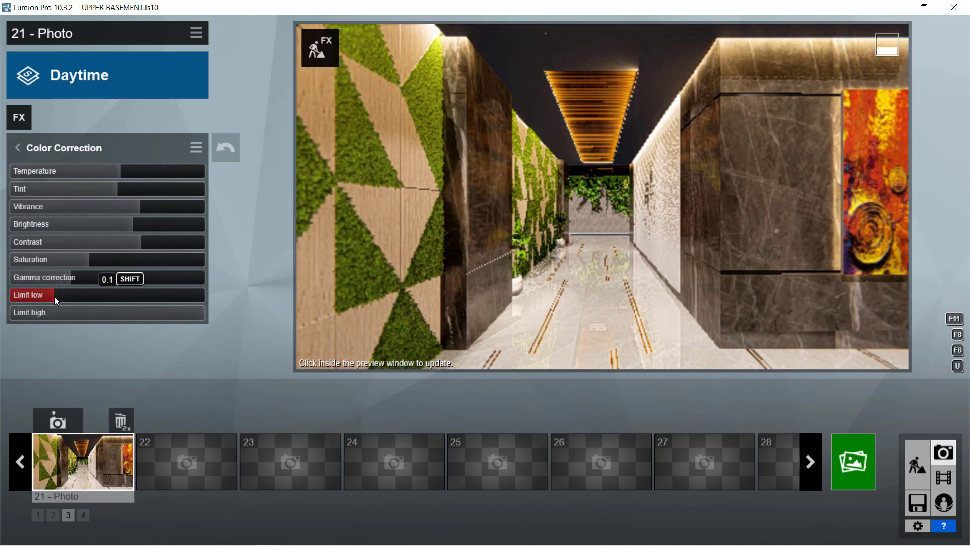
pyautogui.click(506, 213)
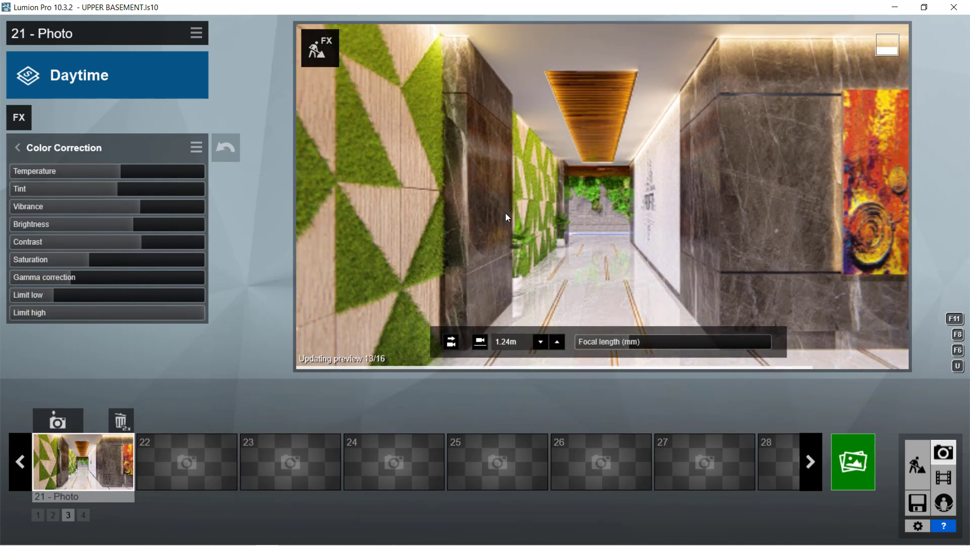
pyautogui.click(17, 147)
# Increase the Hyperlight effect's amount well above half and refresh the preview.
pyautogui.click(73, 264)
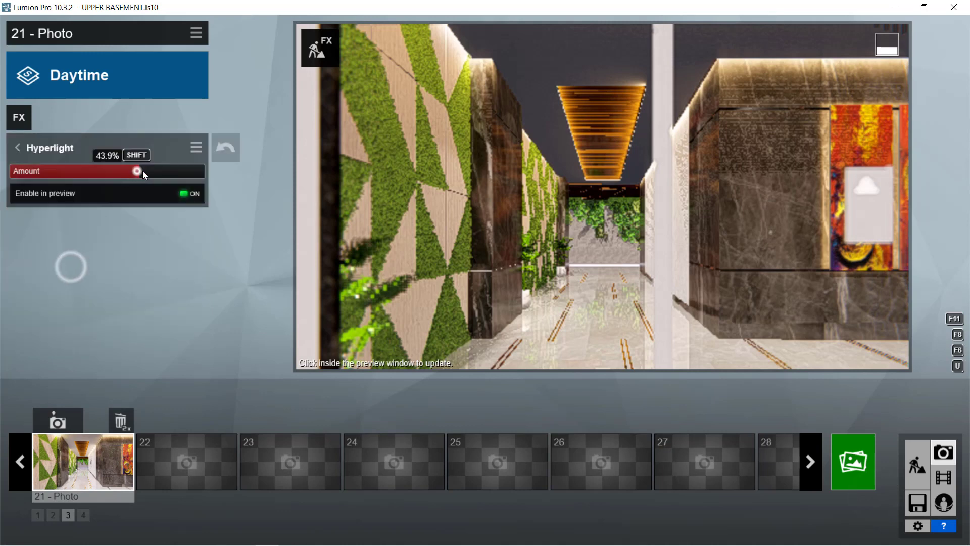
pyautogui.moveTo(160, 170); pyautogui.dragTo(168, 171)
pyautogui.click(583, 205)
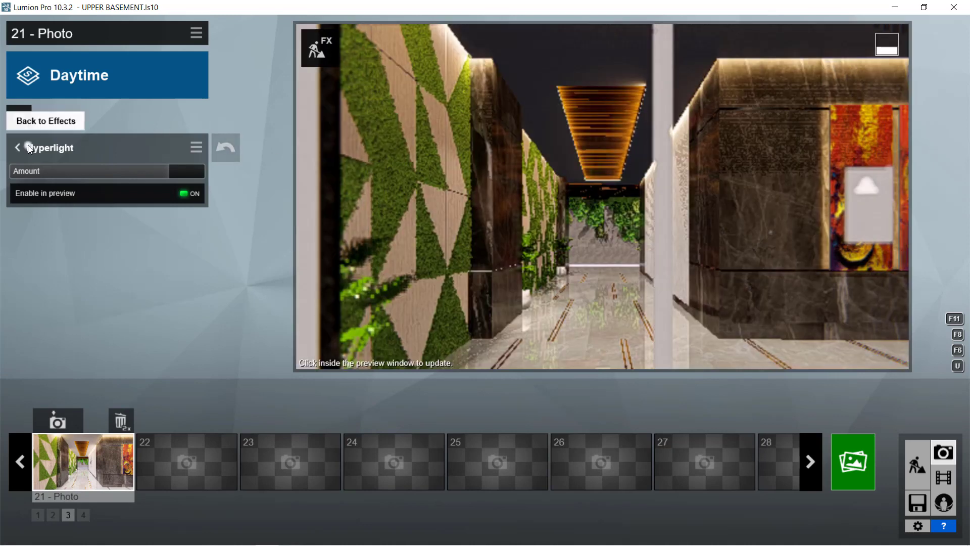
pyautogui.click(28, 145)
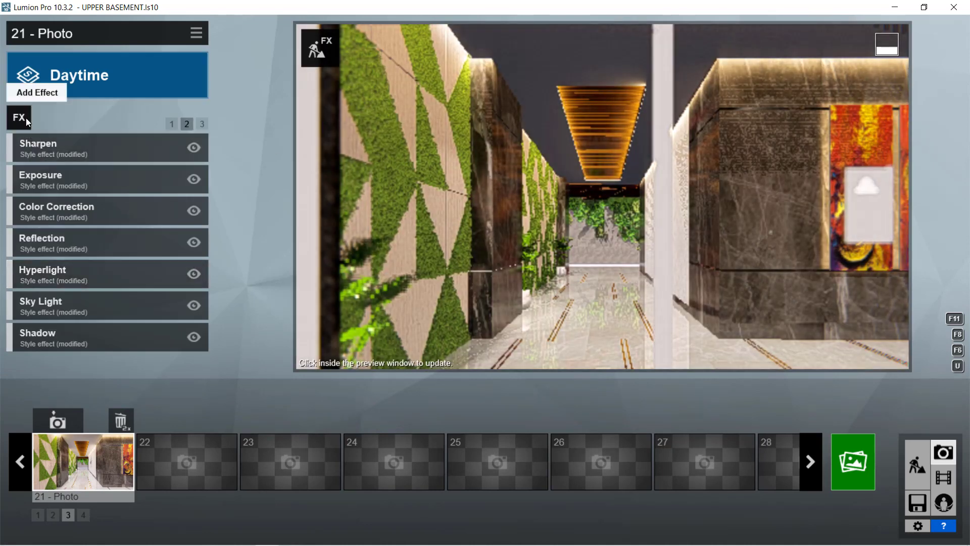
# Add the Global Illumination effect with higher sun amount and falloff speed, and maximum spot reduction and sun effect distance.
pyautogui.click(27, 122)
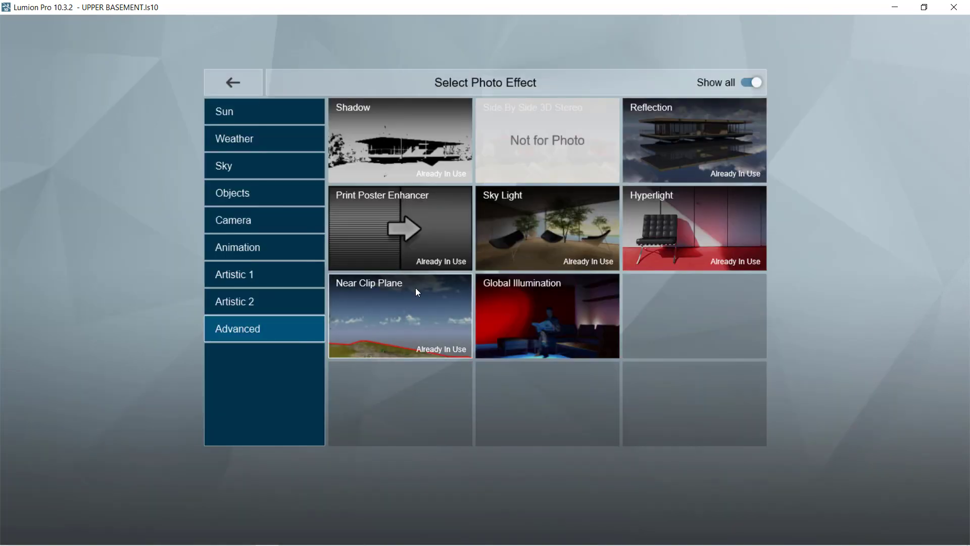
pyautogui.click(526, 295)
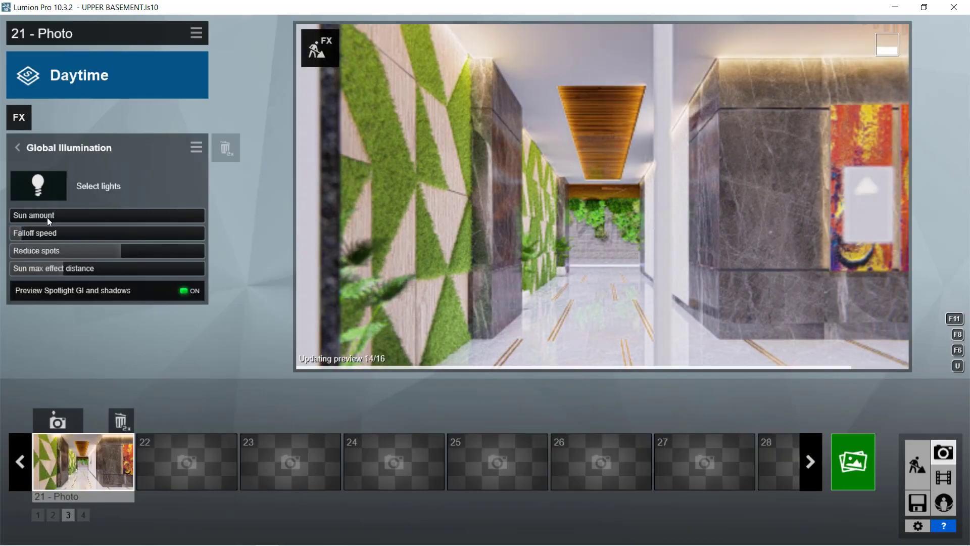
pyautogui.moveTo(47, 217); pyautogui.dragTo(145, 216)
pyautogui.moveTo(21, 233); pyautogui.dragTo(84, 231)
pyautogui.moveTo(174, 250); pyautogui.dragTo(263, 252)
pyautogui.moveTo(180, 267); pyautogui.dragTo(287, 261)
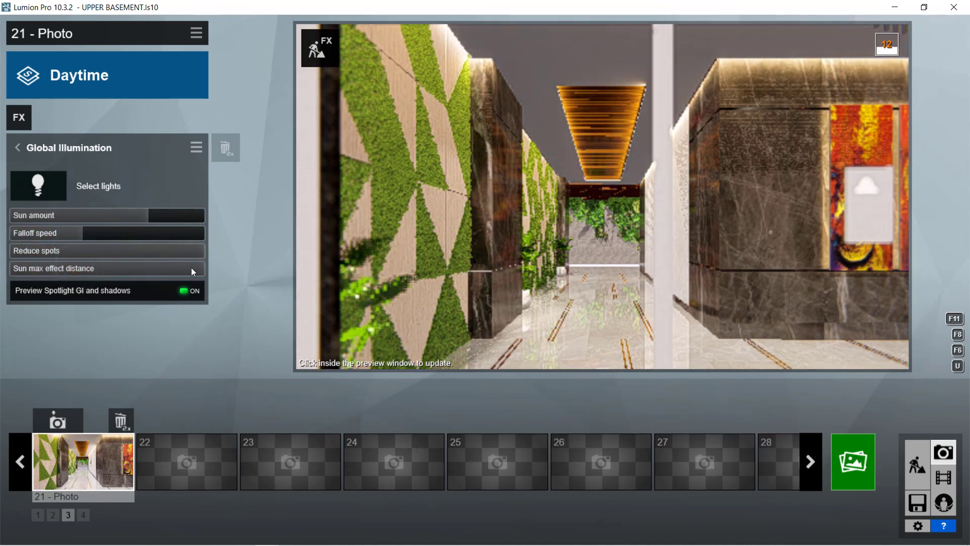
pyautogui.click(190, 267)
pyautogui.click(29, 151)
# In the Shadow effect, increase the sun shadow range, set coloring to 0.3 and brightness to about 0.1.
pyautogui.click(187, 125)
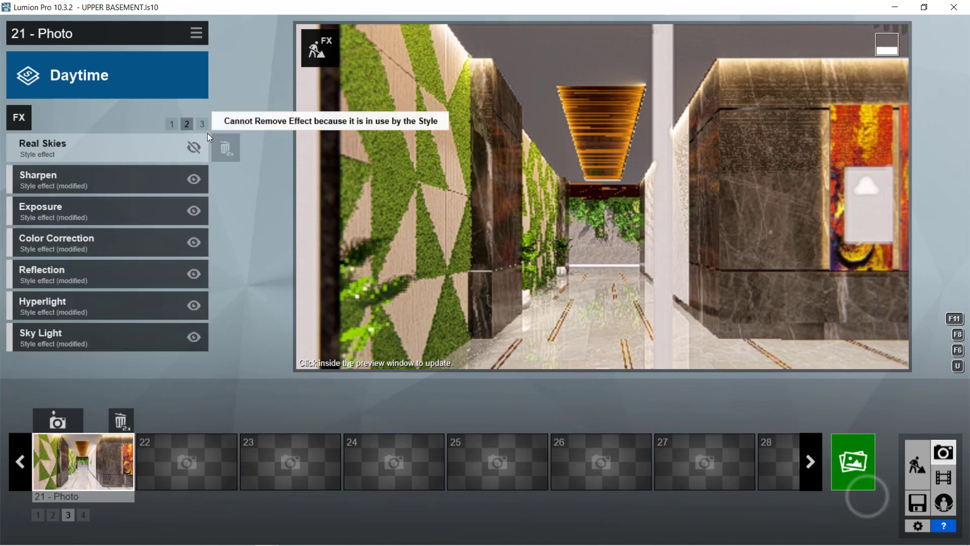
pyautogui.click(204, 125)
pyautogui.click(117, 156)
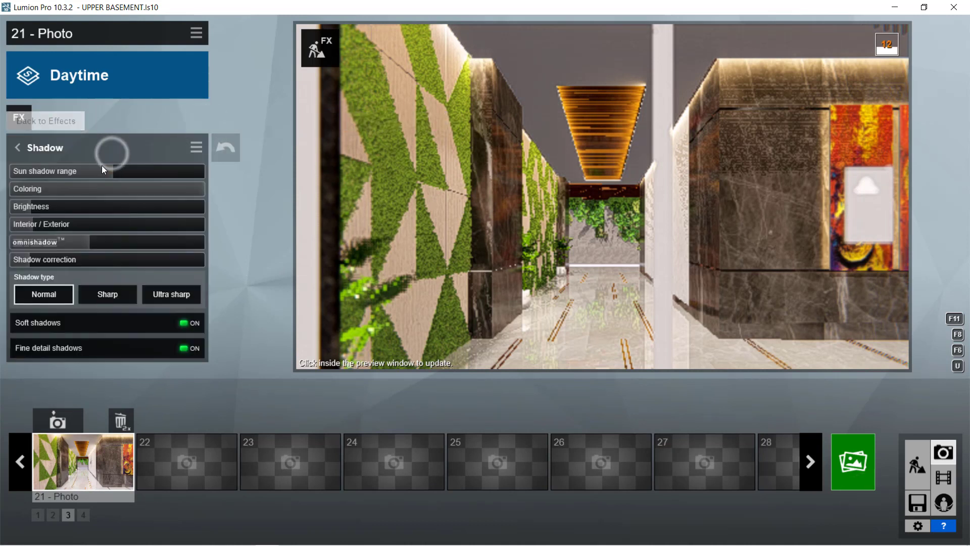
pyautogui.moveTo(100, 187); pyautogui.dragTo(91, 189)
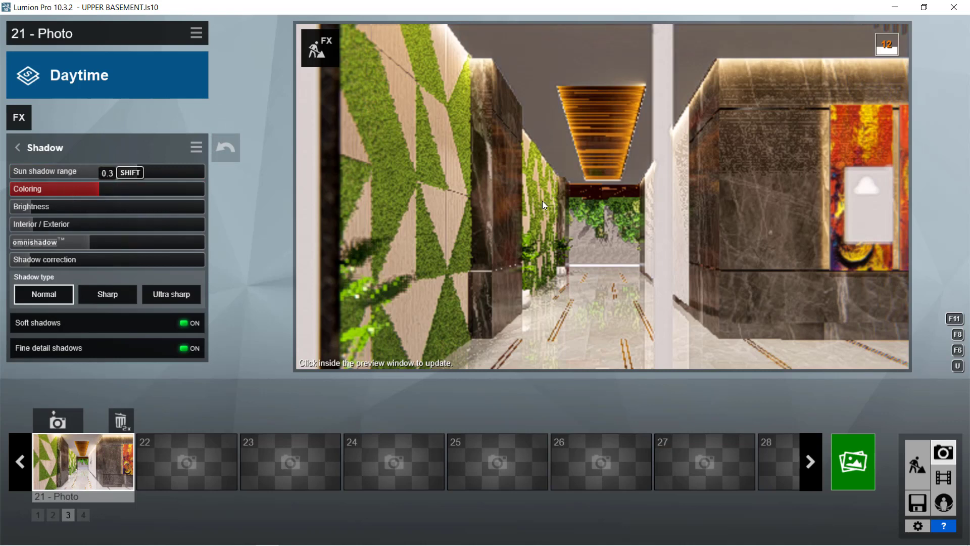
pyautogui.moveTo(45, 209); pyautogui.dragTo(55, 210)
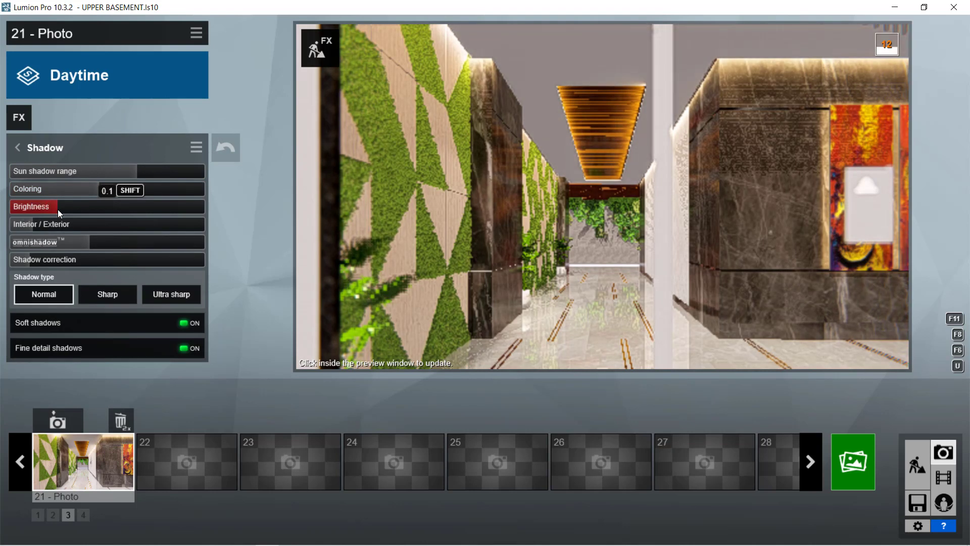
# Set the Shadow effect's omnishadow to 3.0 and its shadow correction to the maximum.
pyautogui.moveTo(234, 243); pyautogui.dragTo(260, 242)
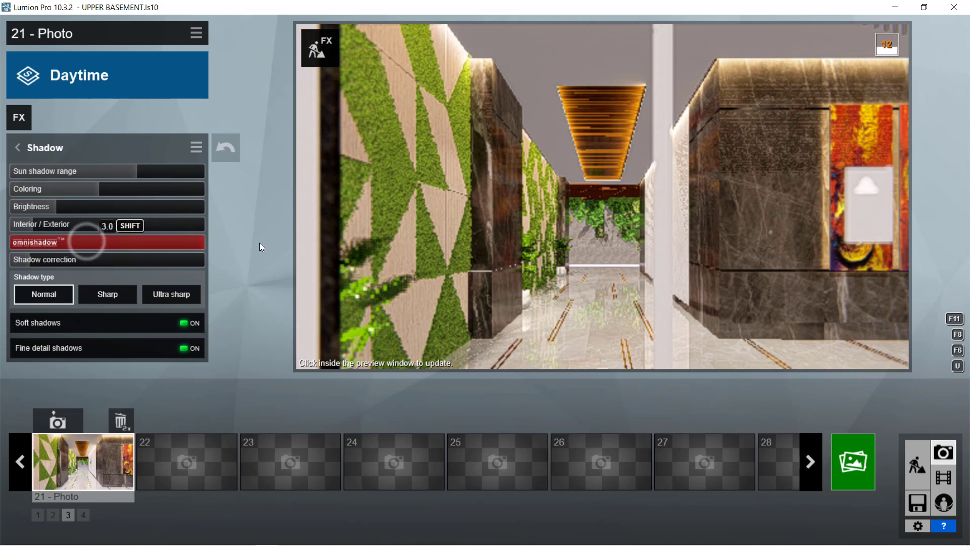
pyautogui.moveTo(75, 261); pyautogui.dragTo(290, 261)
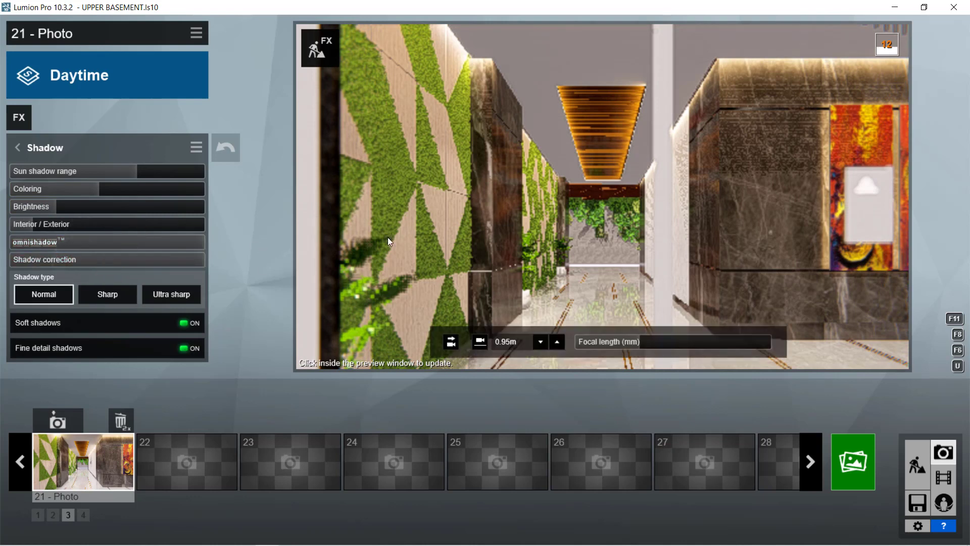
pyautogui.click(43, 144)
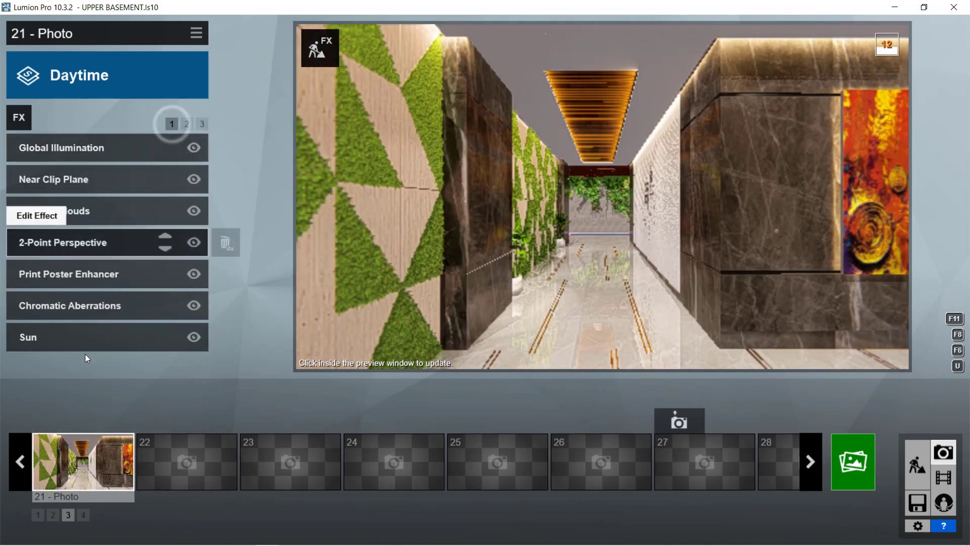
# Lower the Sun effect's sun height slightly, adjust its sun heading and refresh the preview.
pyautogui.click(85, 334)
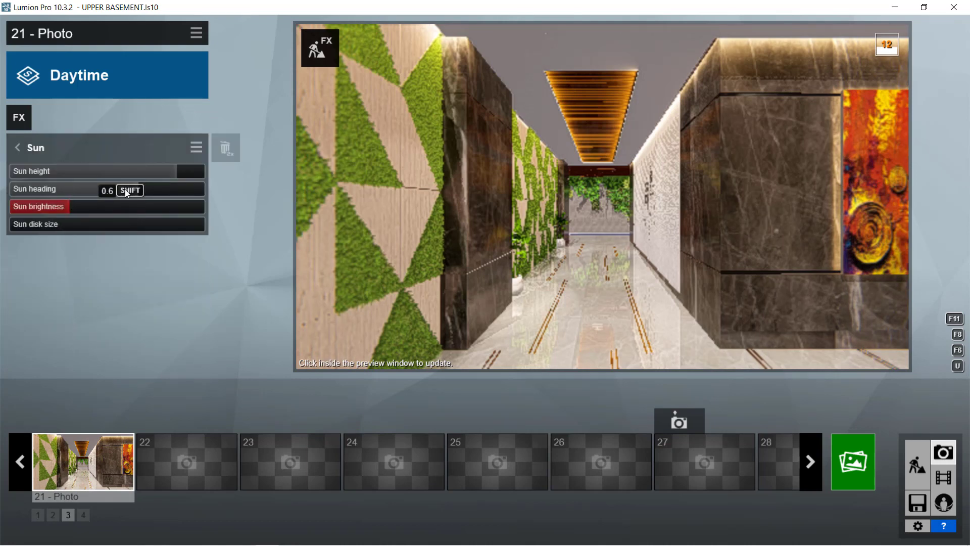
pyautogui.moveTo(152, 171)
pyautogui.mouseDown()
pyautogui.moveTo(168, 175)
pyautogui.moveTo(136, 190)
pyautogui.moveTo(143, 188)
pyautogui.mouseUp()
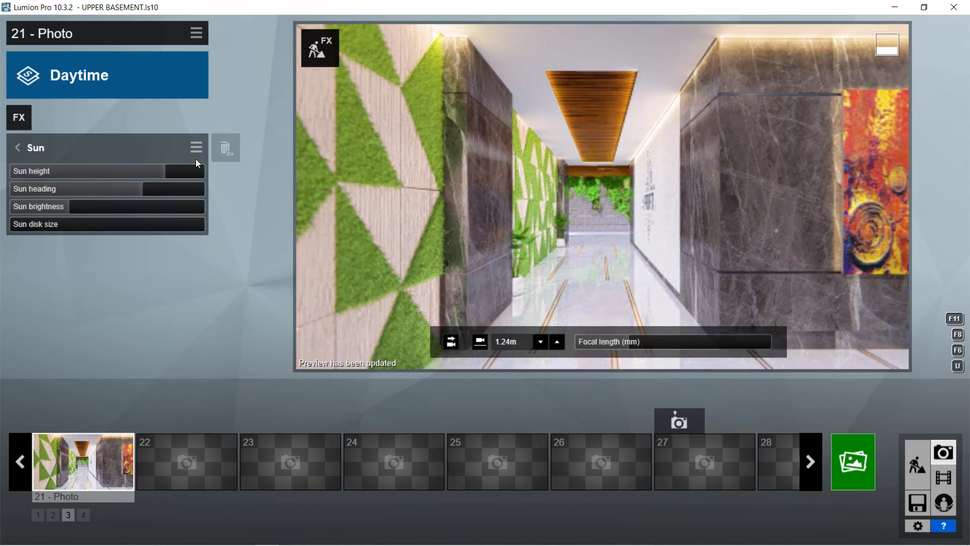
pyautogui.click(40, 153)
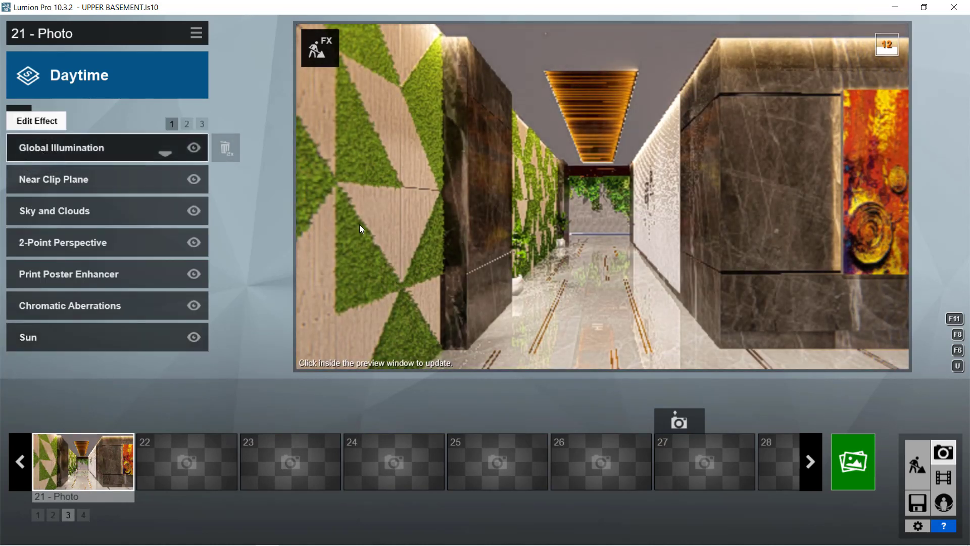
# Set the camera's eye level for photo 21 to 1 m.
pyautogui.moveTo(578, 221)
pyautogui.click(510, 347)
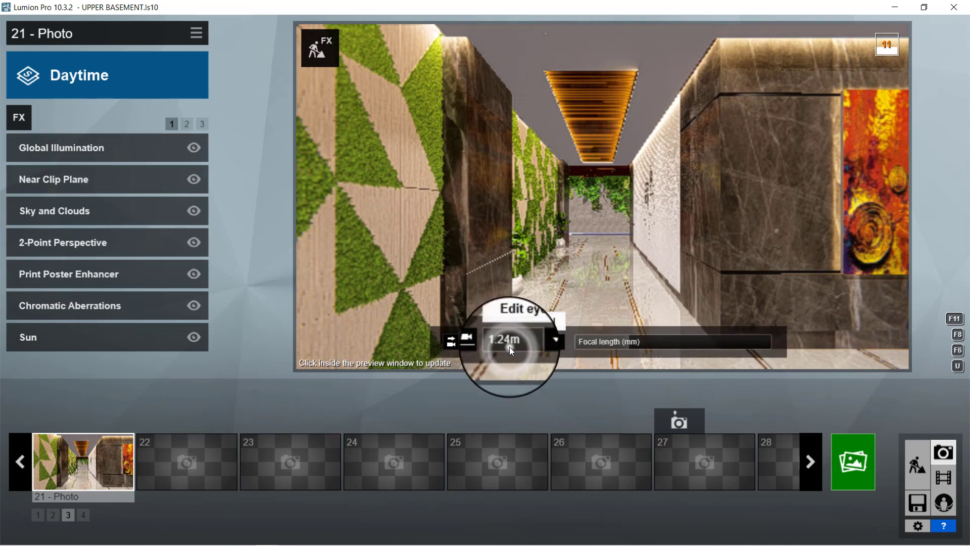
pyautogui.write('1.2')
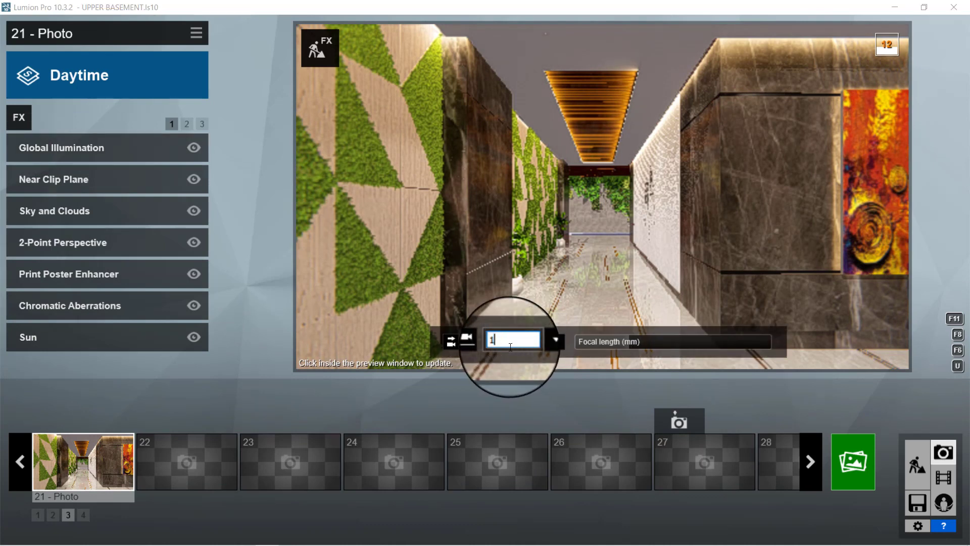
pyautogui.press('Return')
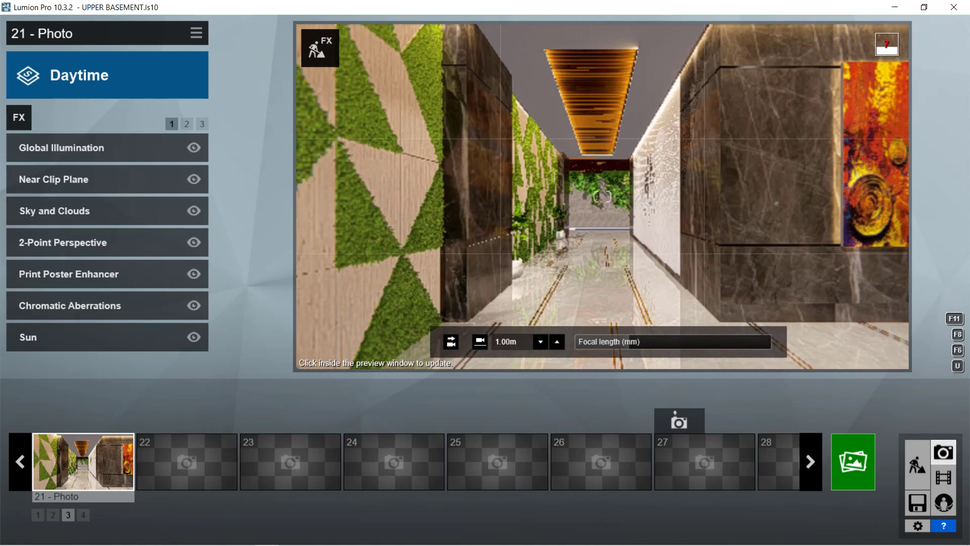
# Tilt the camera, set the focal length to 19.2 mm, move back along the corridor and store the view in photo 21.
pyautogui.moveTo(653, 330); pyautogui.dragTo(653, 309, button='right')
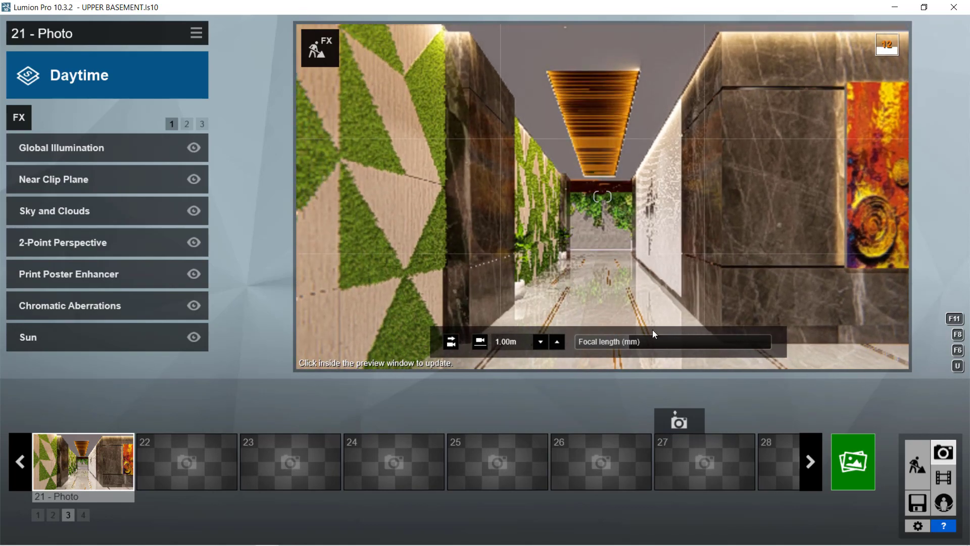
pyautogui.moveTo(636, 346); pyautogui.dragTo(638, 344)
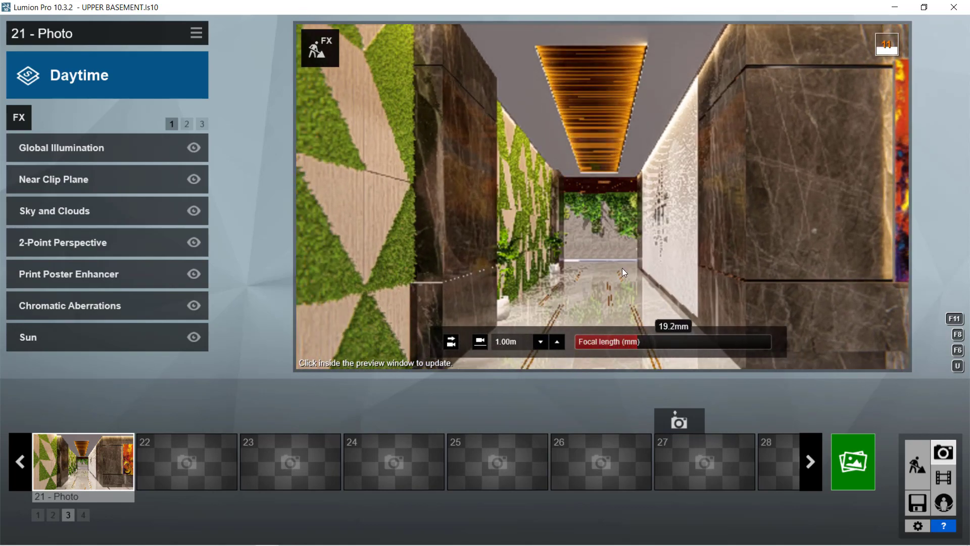
pyautogui.scroll(-3, 623, 267)
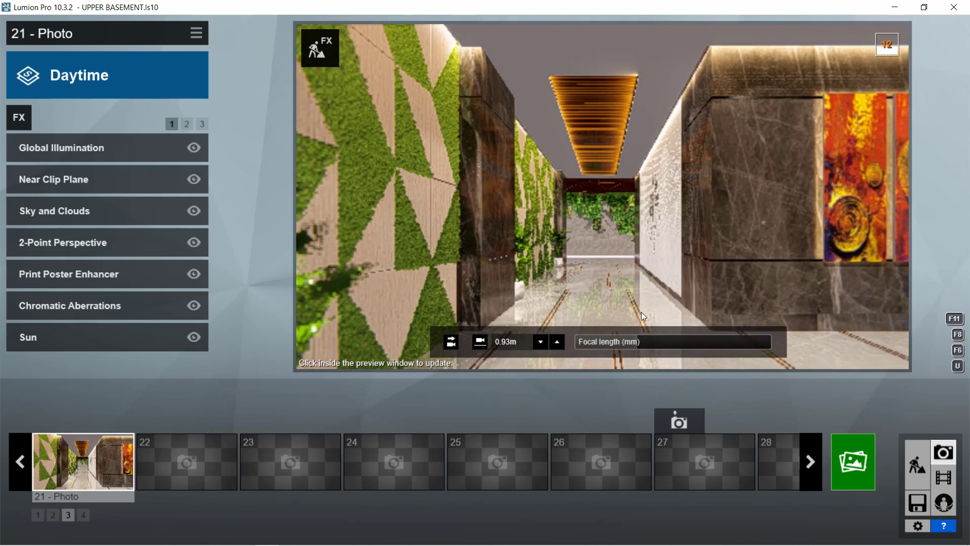
pyautogui.click(58, 420)
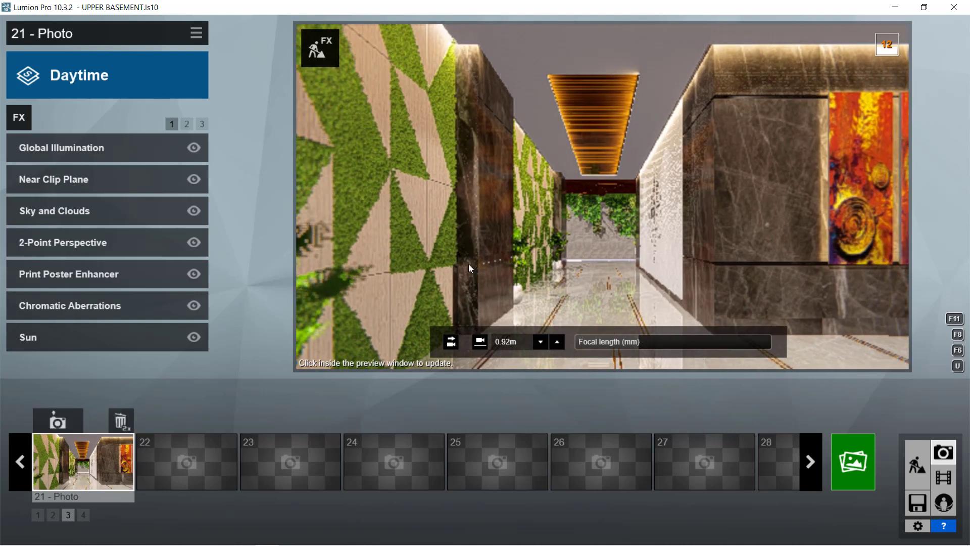
pyautogui.click(70, 419)
# Render the current shot at Desktop size, 1920x1080, and save it as JPG file 1.0 in New folder (2).
pyautogui.click(186, 123)
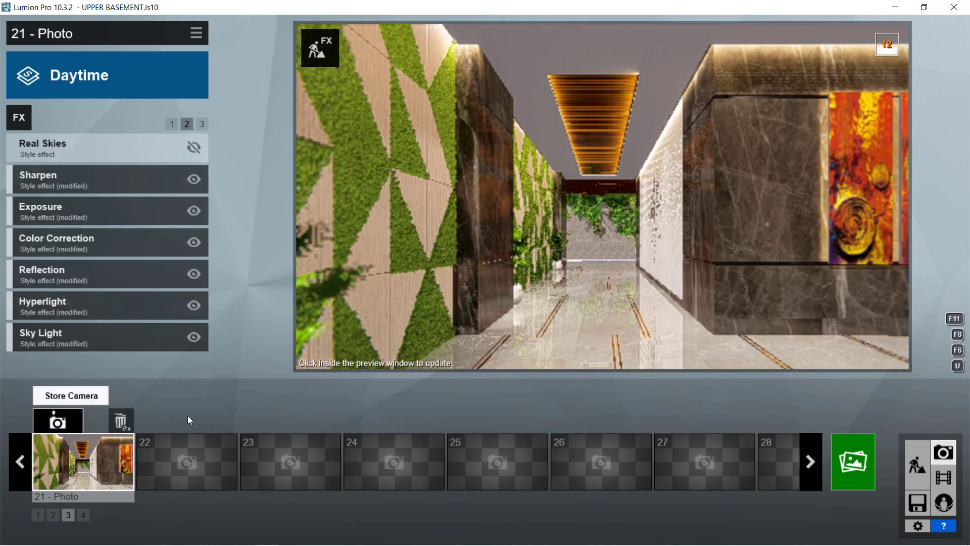
pyautogui.click(845, 455)
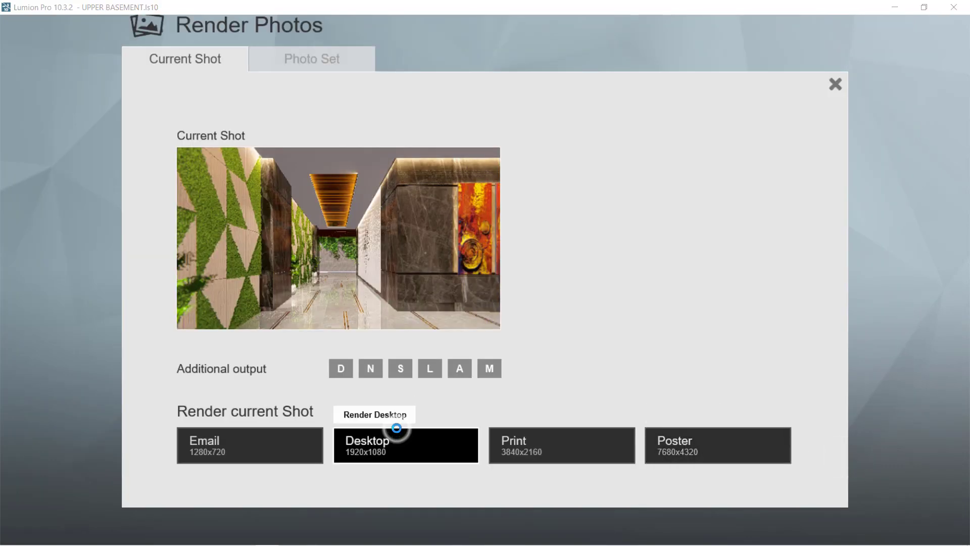
pyautogui.click(397, 429)
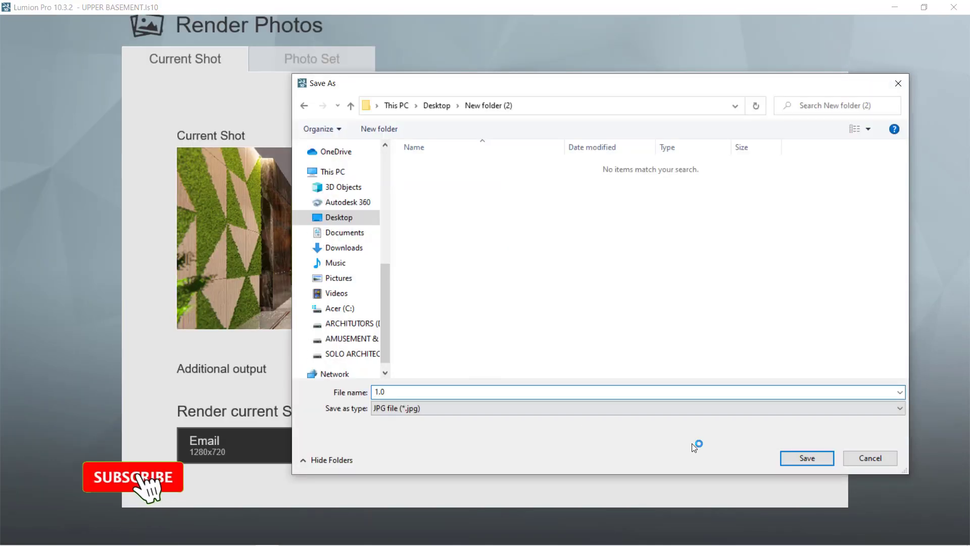
pyautogui.click(785, 458)
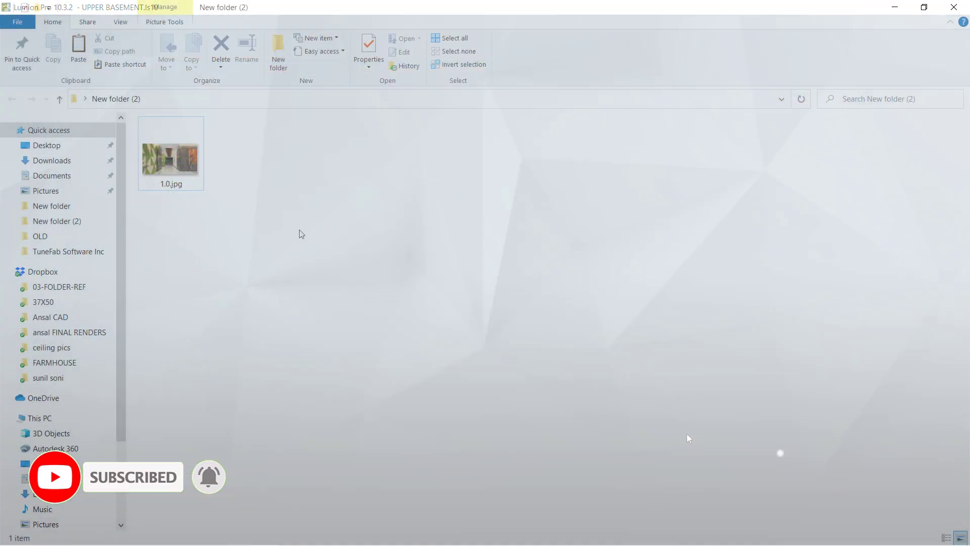
# Switch to File Explorer and open the rendered image 1.0.jpg for viewing.
pyautogui.click(190, 166)
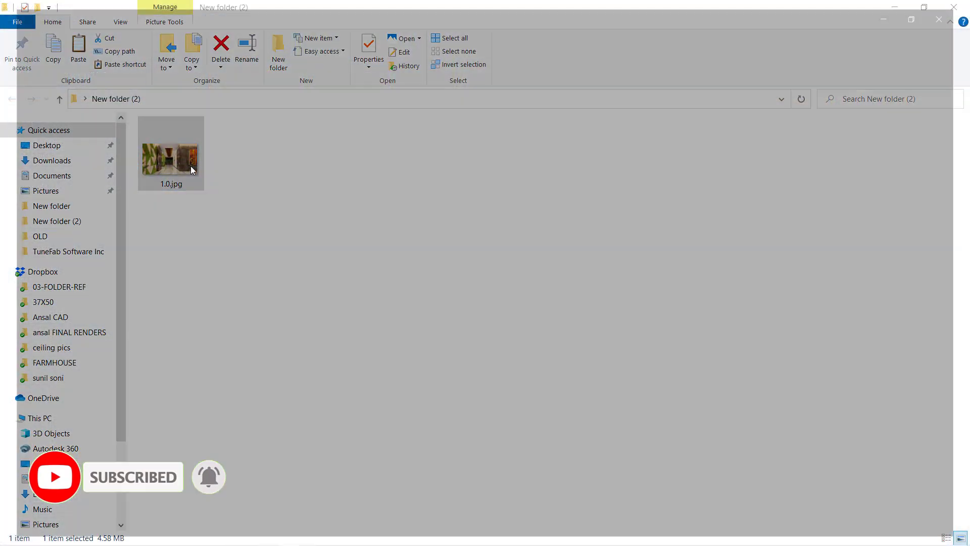
pyautogui.doubleClick(191, 167)
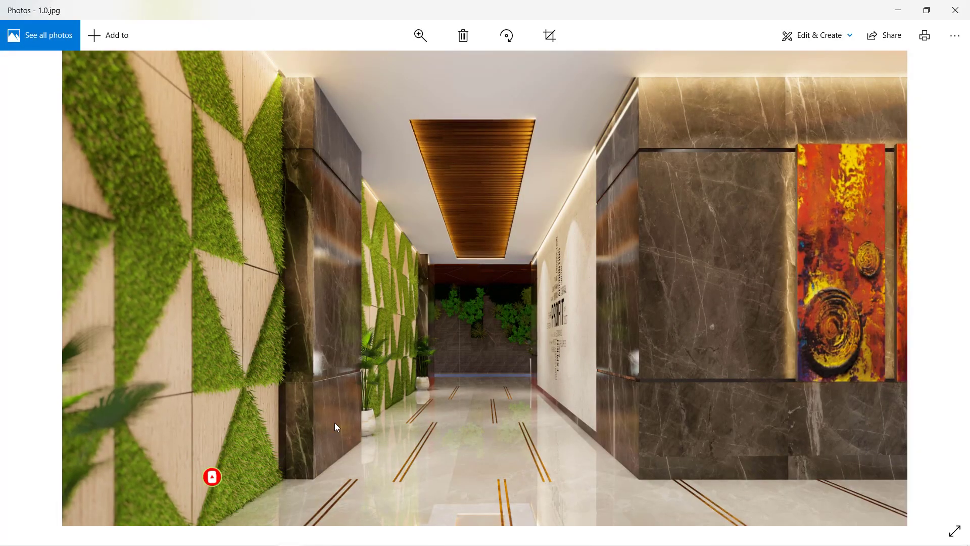